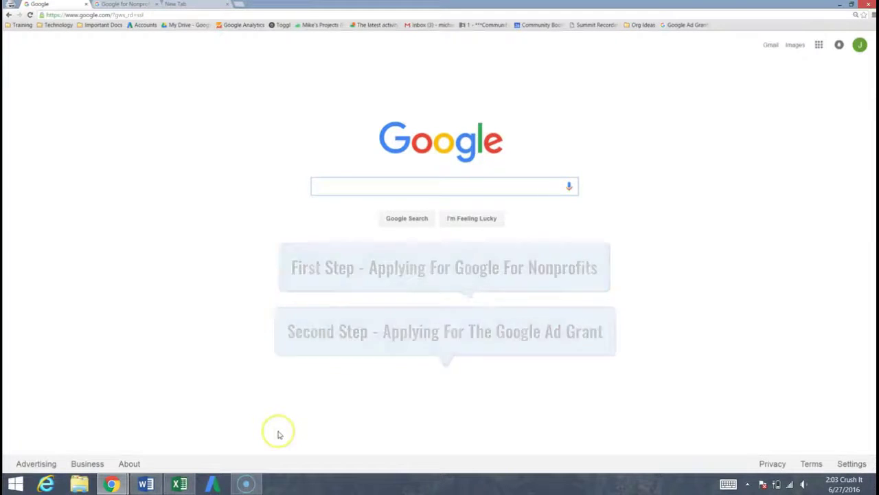
- Search Google for 'google for nonprofits' and open the Google for Nonprofits homepage
text(google )
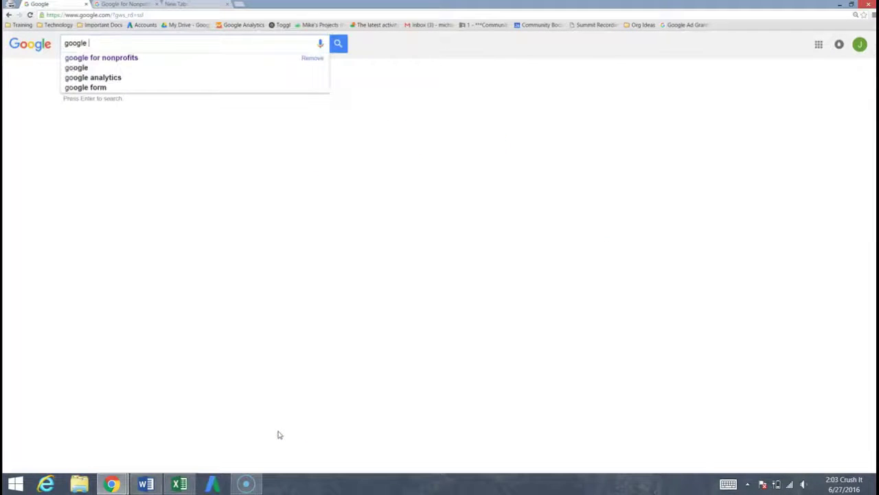
text(for )
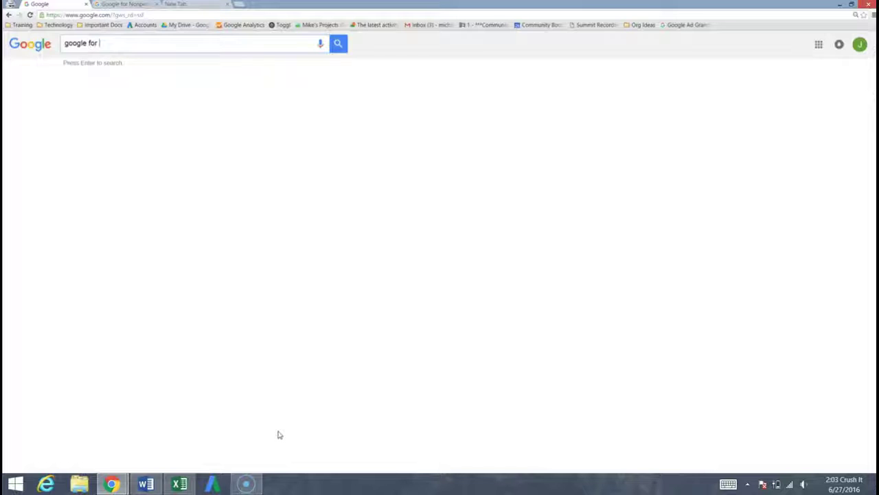
text(nonprofits)
click(270, 434)
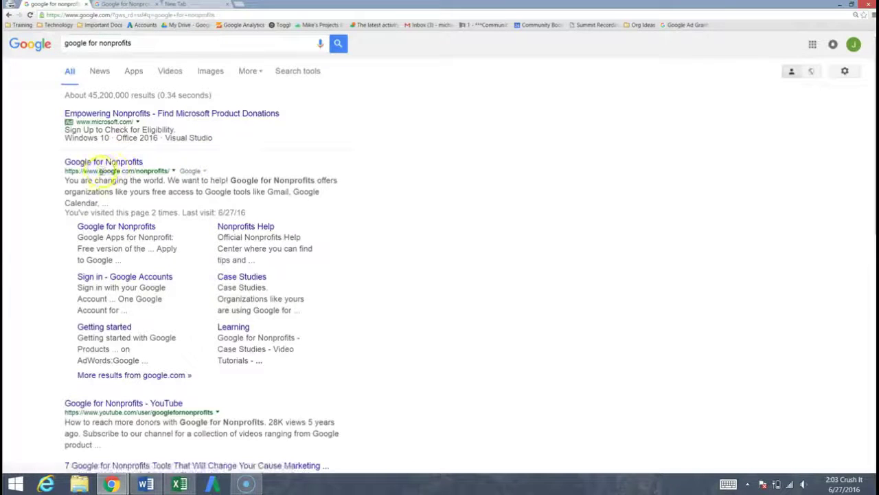
click(124, 164)
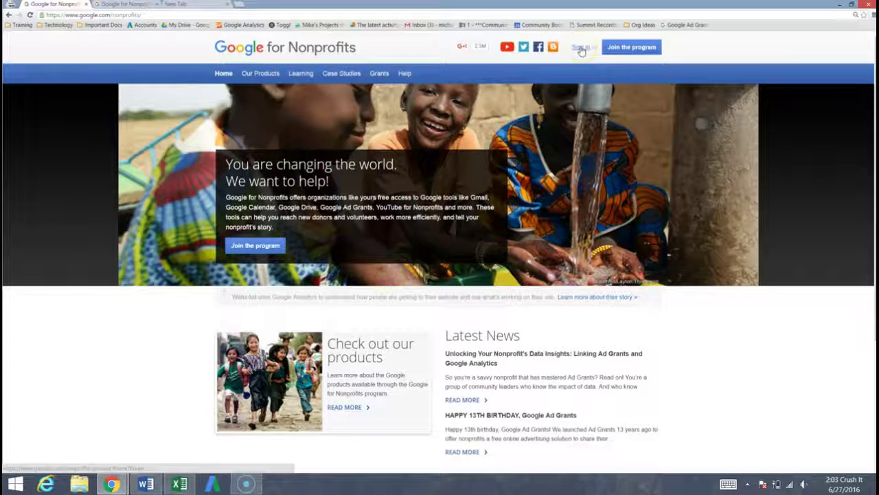
- Go to Join the program and start the Apply to Google for Nonprofits application
click(620, 55)
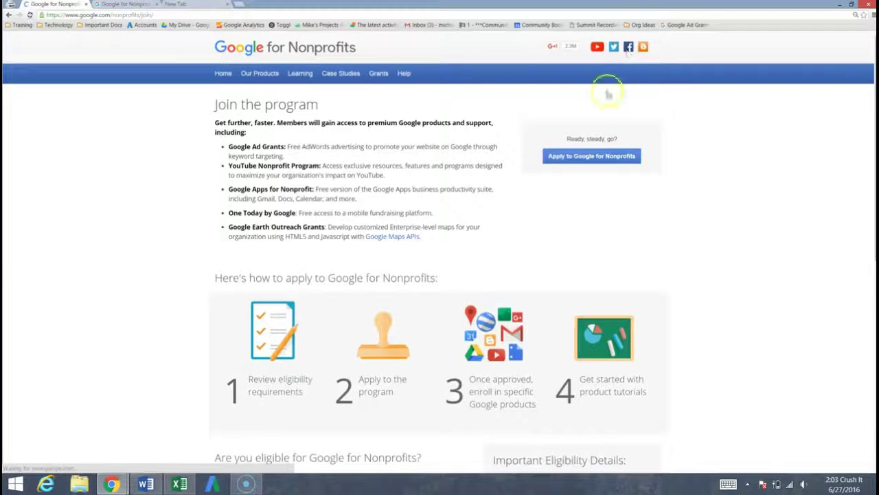
click(587, 158)
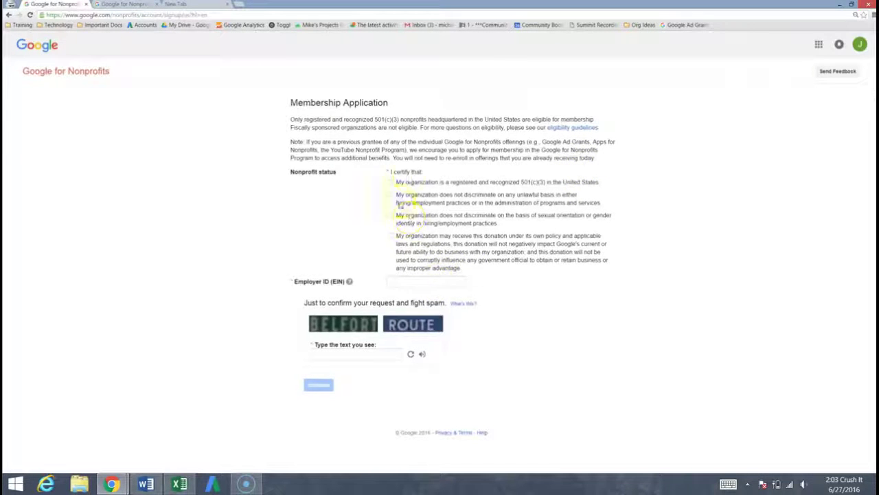
- Tick all four nonprofit certifications and paste in the organization's Employer ID (EIN)
click(409, 183)
click(410, 197)
click(410, 219)
click(408, 243)
click(412, 282)
key(ctrl+v)
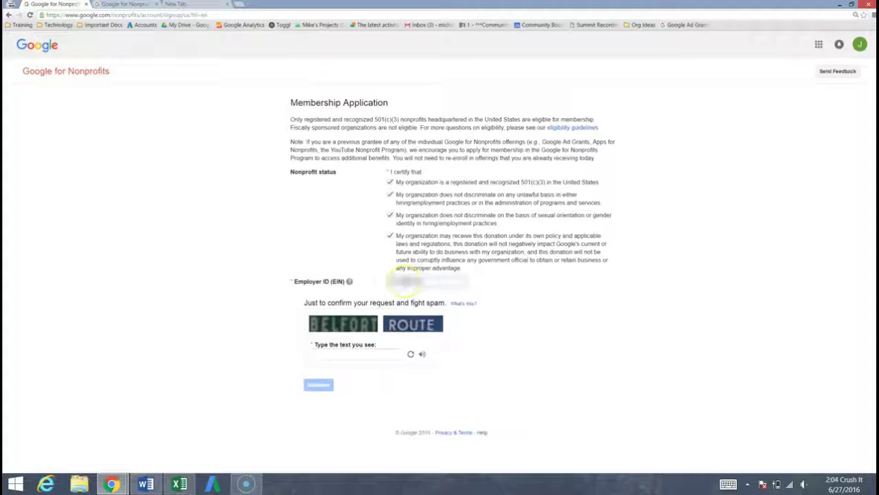
- Answer the anti-spam captcha and submit the membership application
click(330, 388)
click(340, 354)
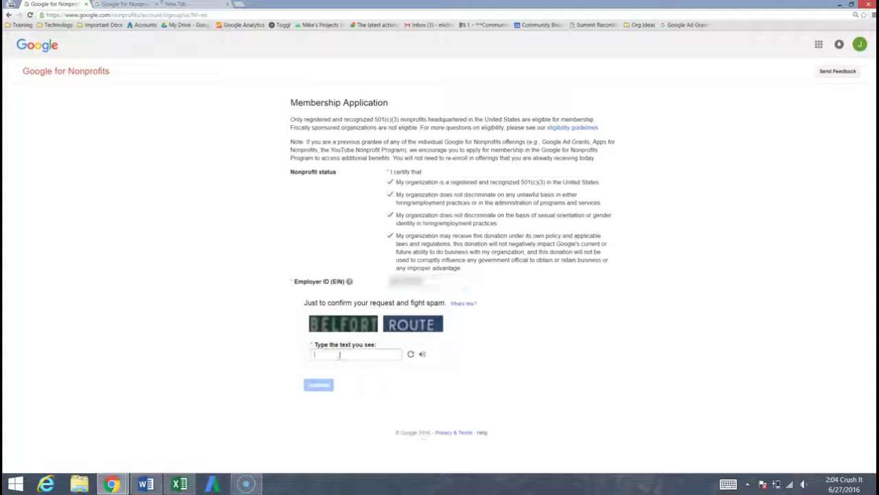
text(BELFORT ROUTE)
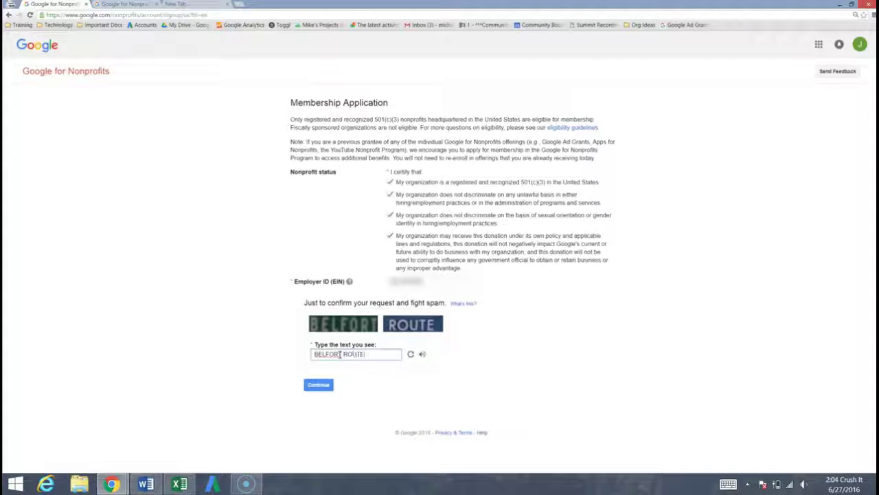
click(315, 383)
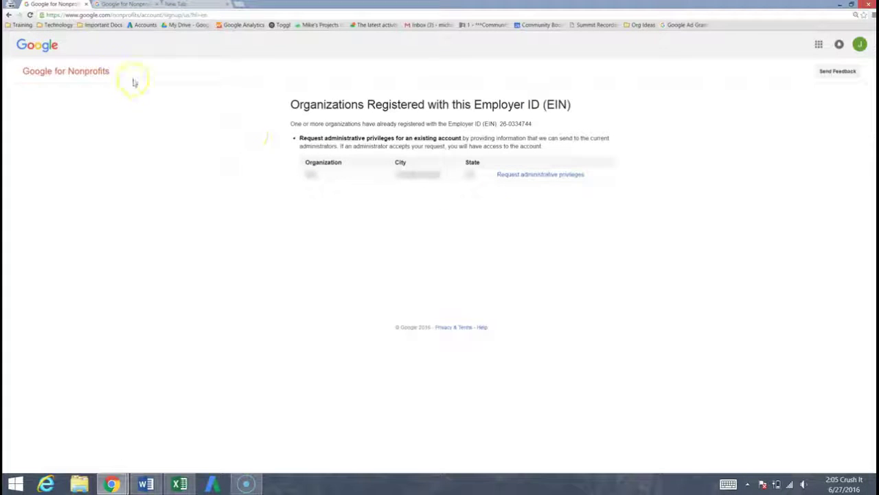
- Close the EIN already-registered notice tab to return to the Enrollments page
click(86, 4)
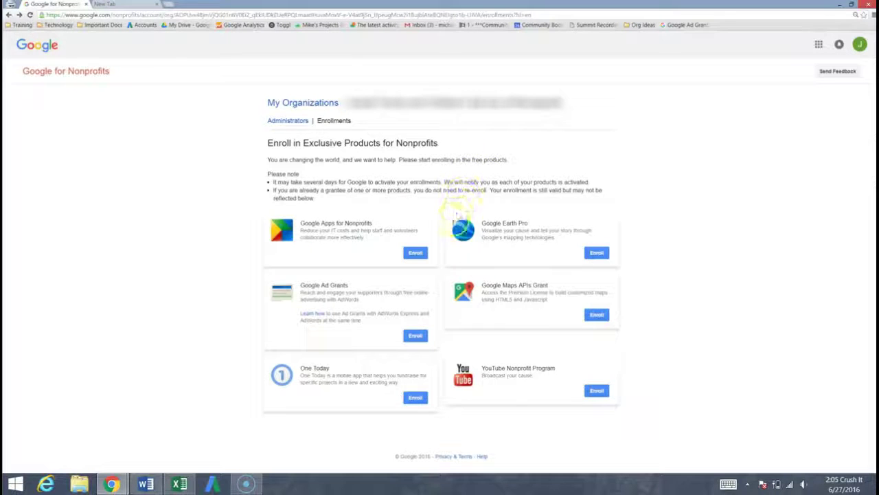
- Enroll the organization in Google Ad Grants from the Enrollments page
click(418, 254)
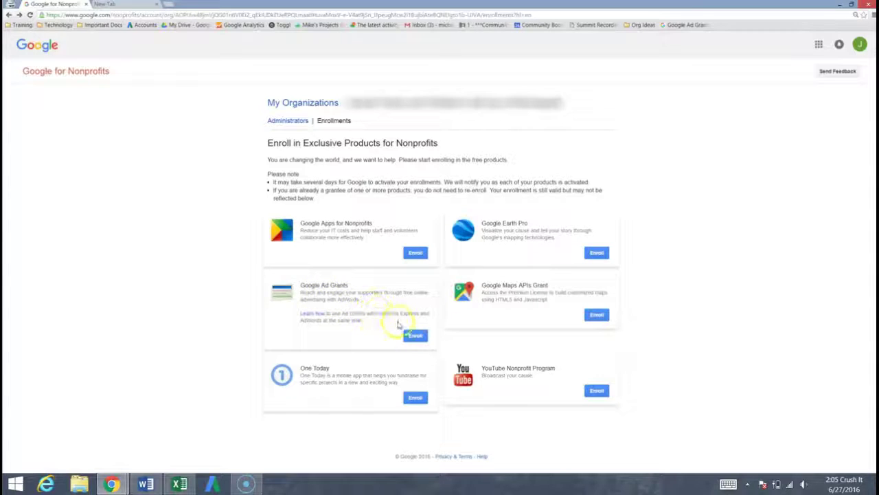
click(415, 336)
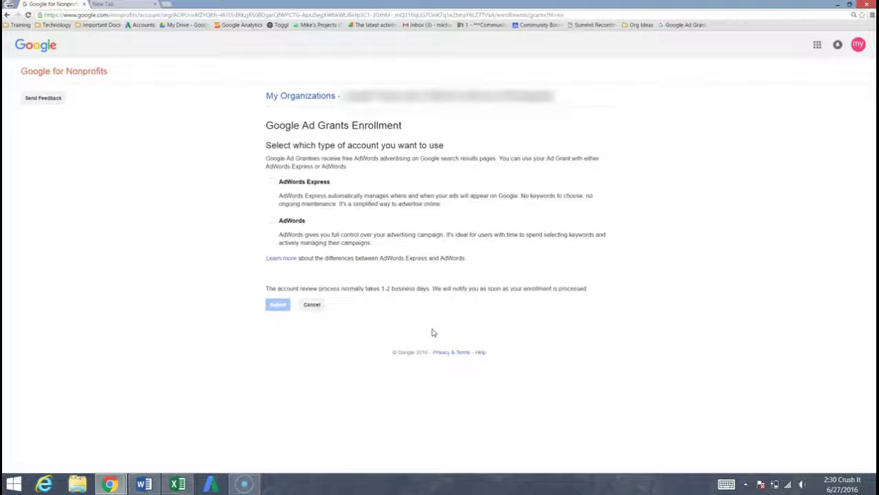
- Choose a full AdWords account, not AdWords Express, for the Ad Grant and submit
click(283, 221)
click(278, 304)
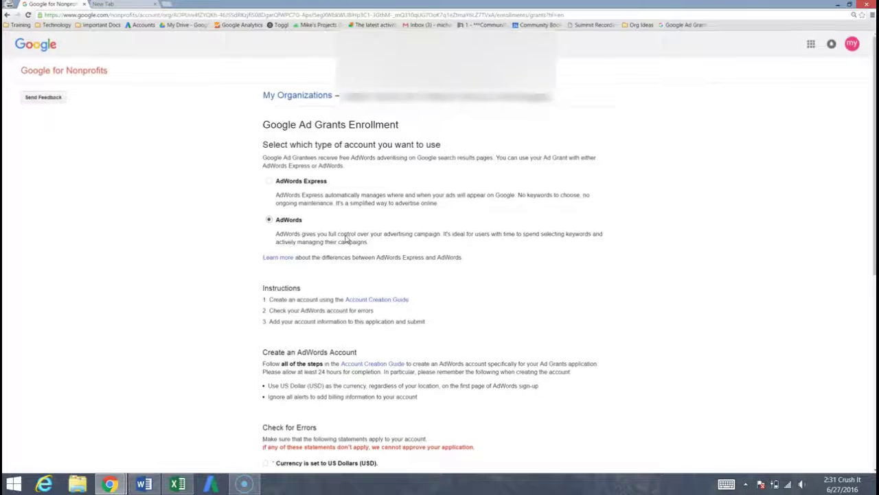
scroll(347, 238, down, 3)
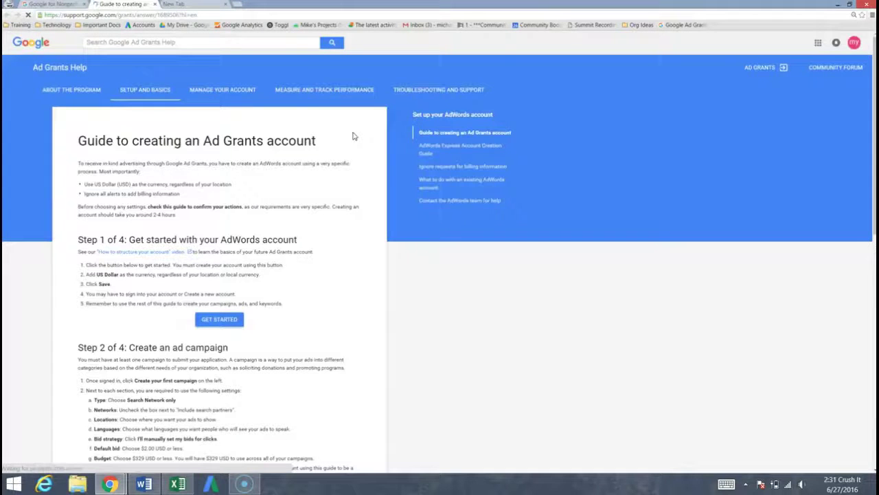
- Scroll through Step 1 of the Ad Grants account creation guide
scroll(353, 137, down, 1)
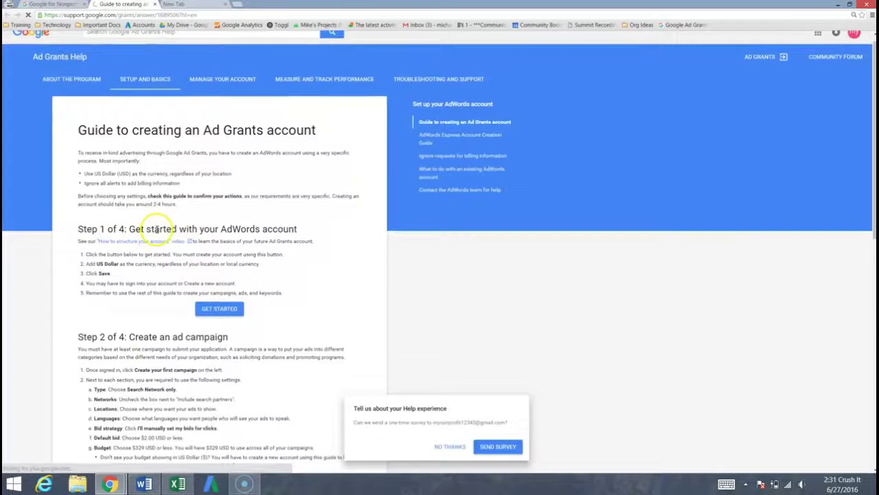
scroll(152, 218, down, 2)
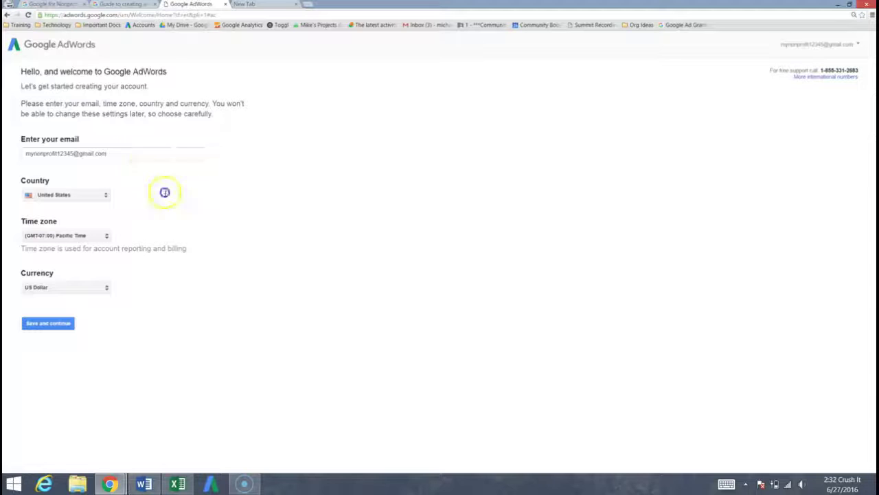
- Check the account e-mail, United States, Pacific Time and US Dollar, then save and continue
double_click(132, 153)
triple_click(132, 153)
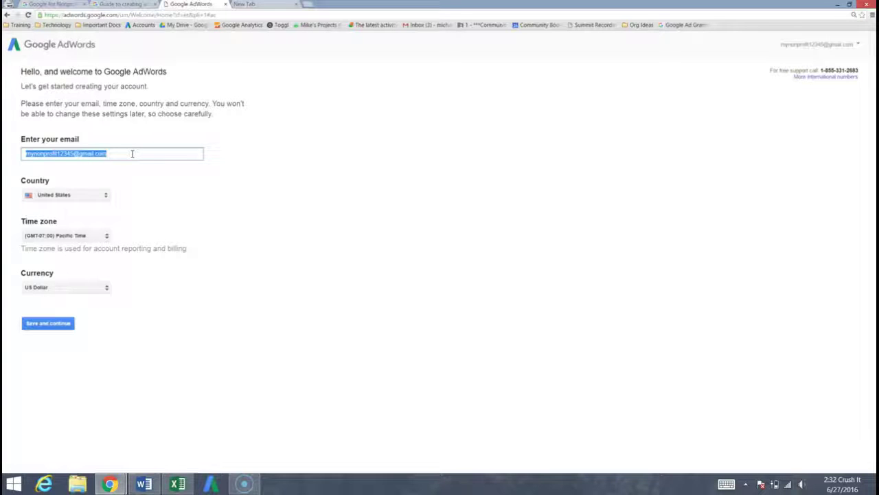
click(133, 180)
click(64, 199)
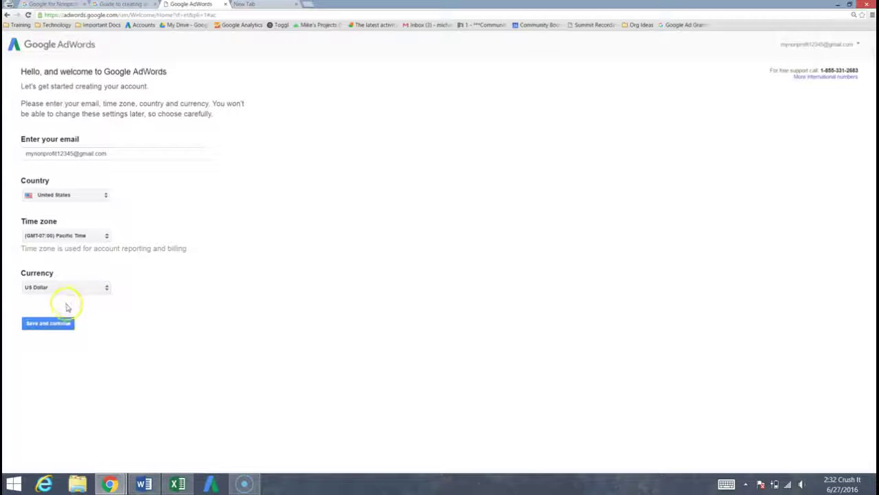
click(54, 322)
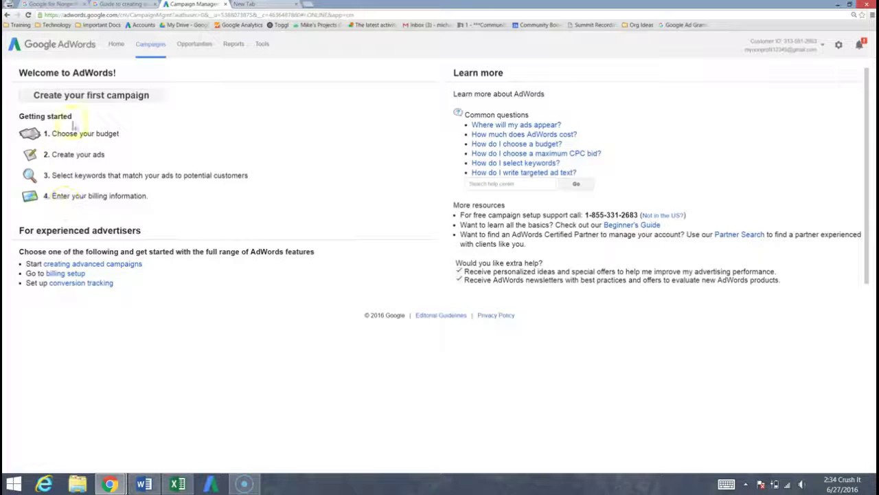
- Start the first campaign, then return to the Ad Grants enrollment page's requirements
click(79, 100)
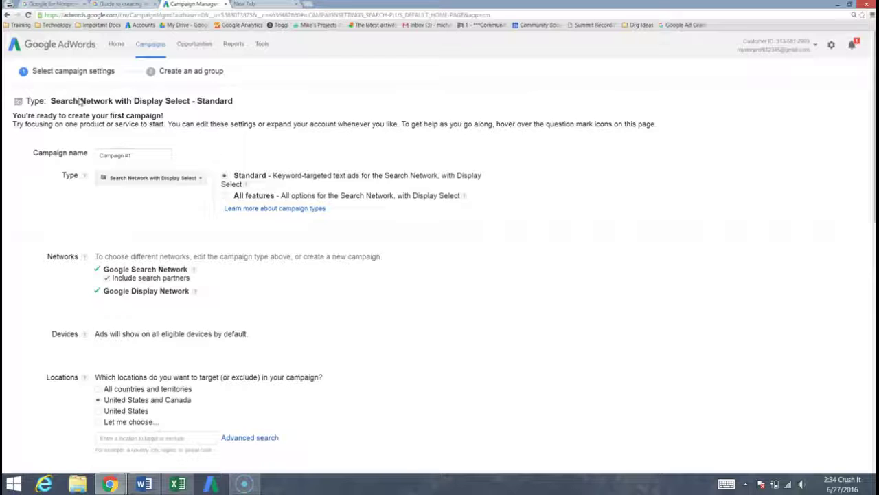
click(52, 4)
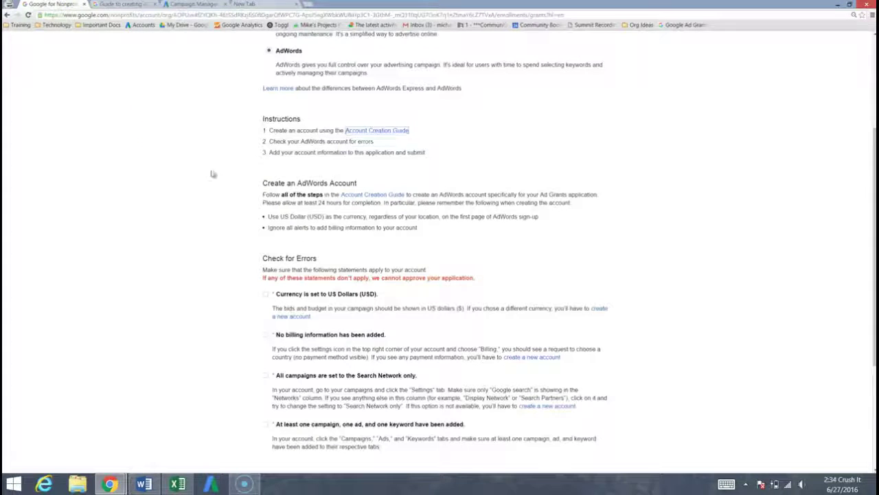
scroll(170, 139, down, 2)
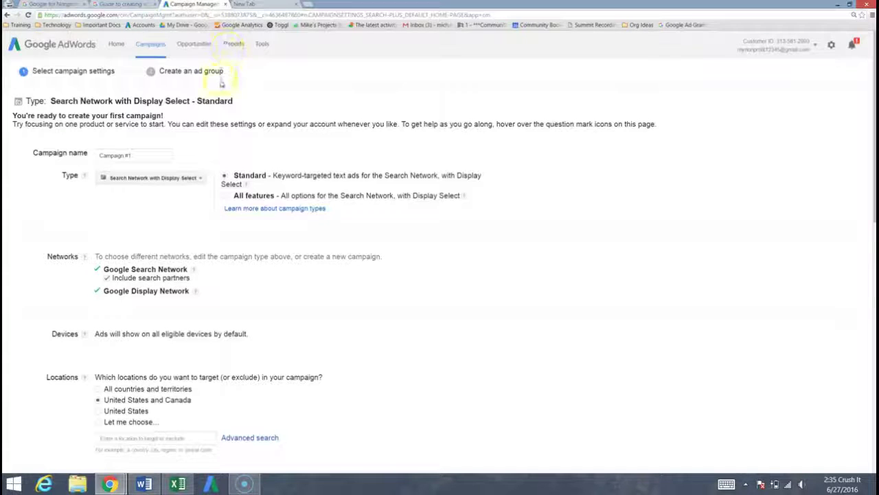
- Rename the campaign 'My Nonprofit' and change its type to Search Network only
click(146, 159)
key(ctrl+a)
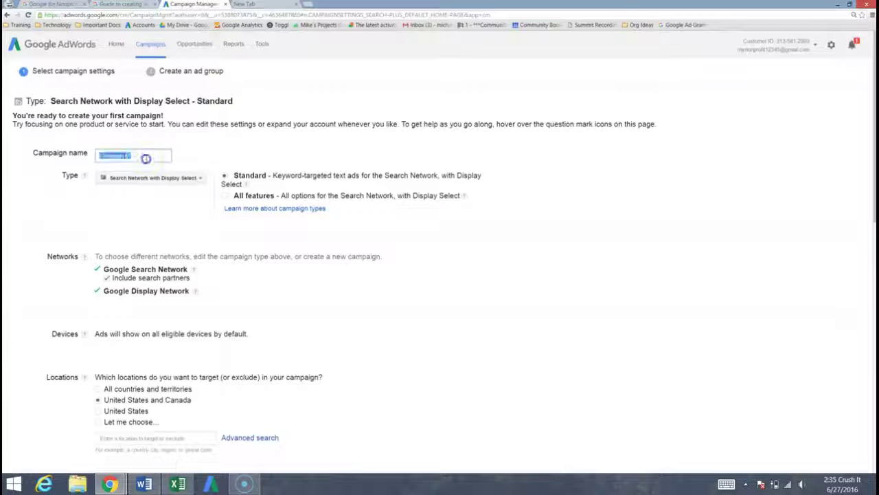
text(My Nonprofit)
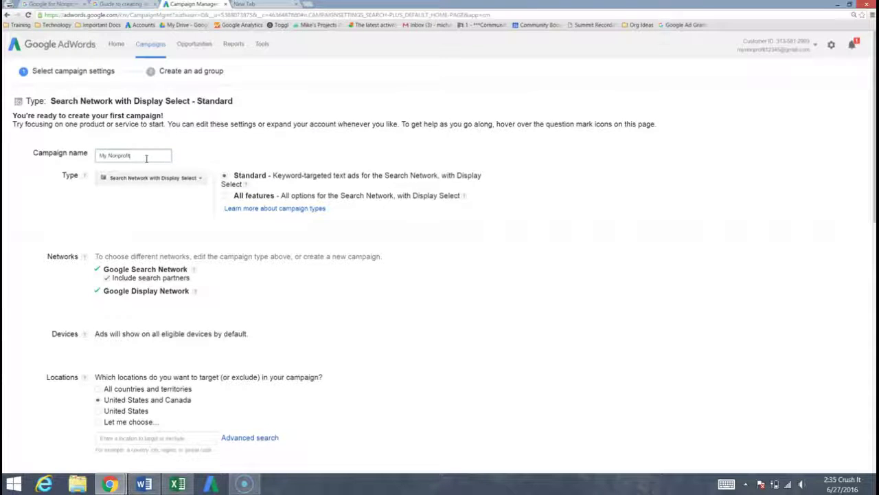
click(152, 177)
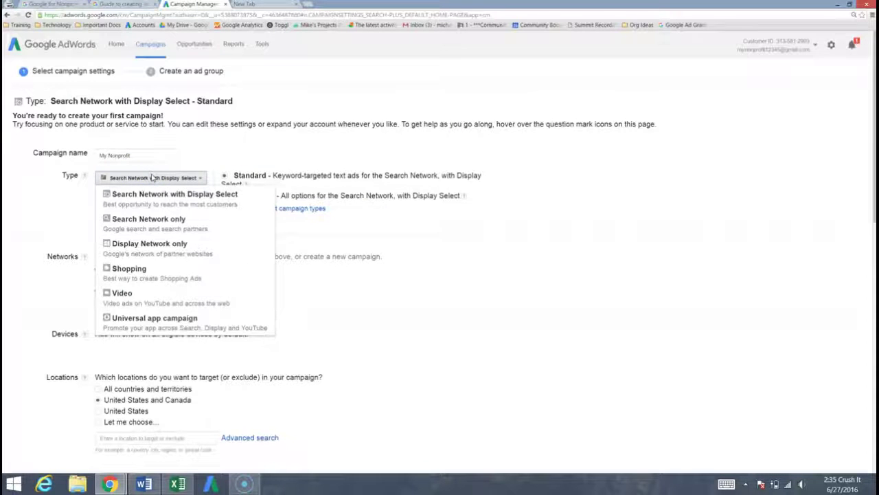
click(172, 228)
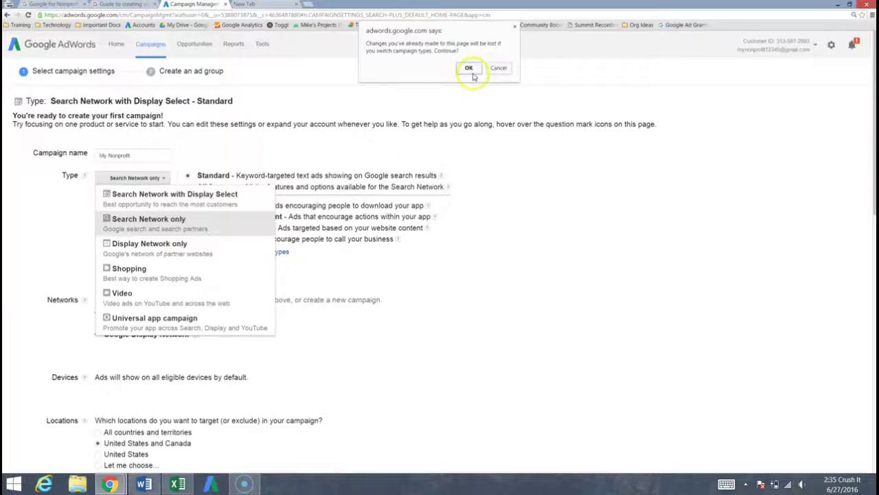
click(468, 68)
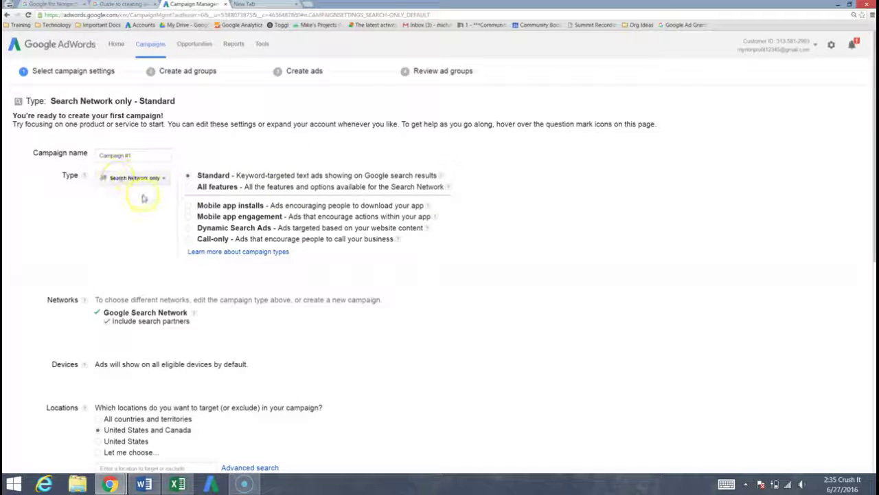
- Enable all Search Network features and exclude search partners
click(188, 187)
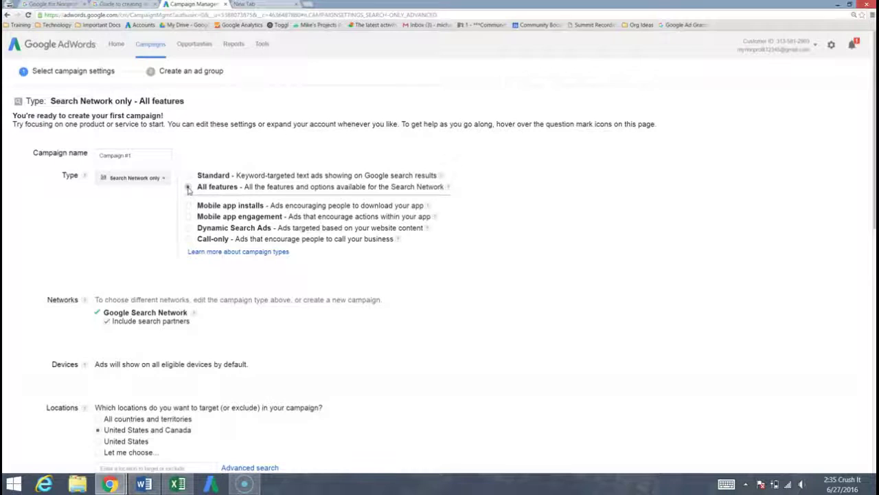
scroll(188, 190, down, 2)
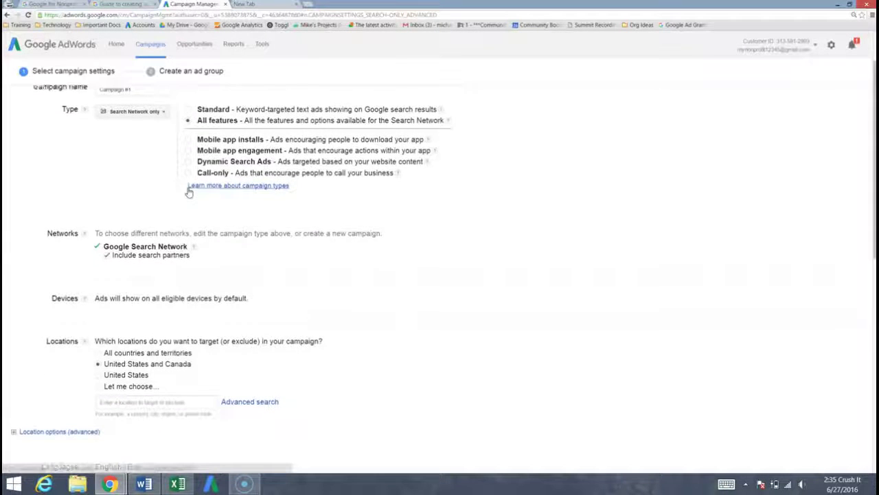
click(107, 258)
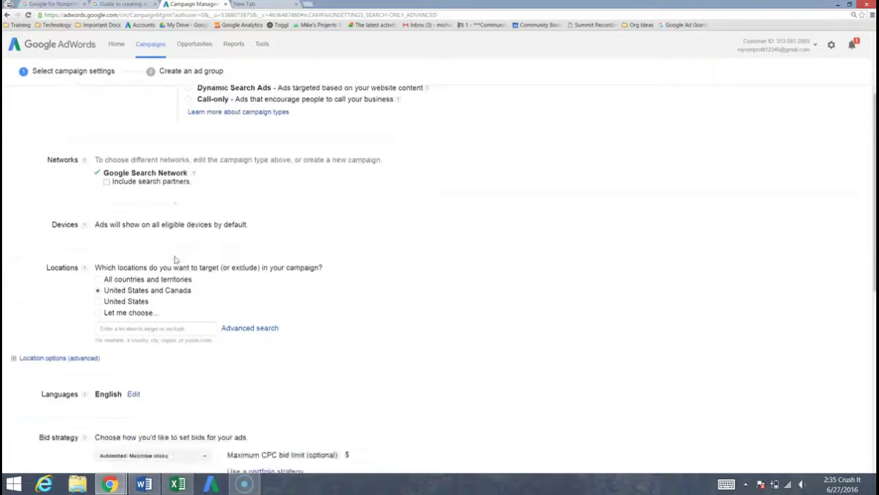
- Target the United States only and review the bid strategy options
scroll(175, 259, down, 2)
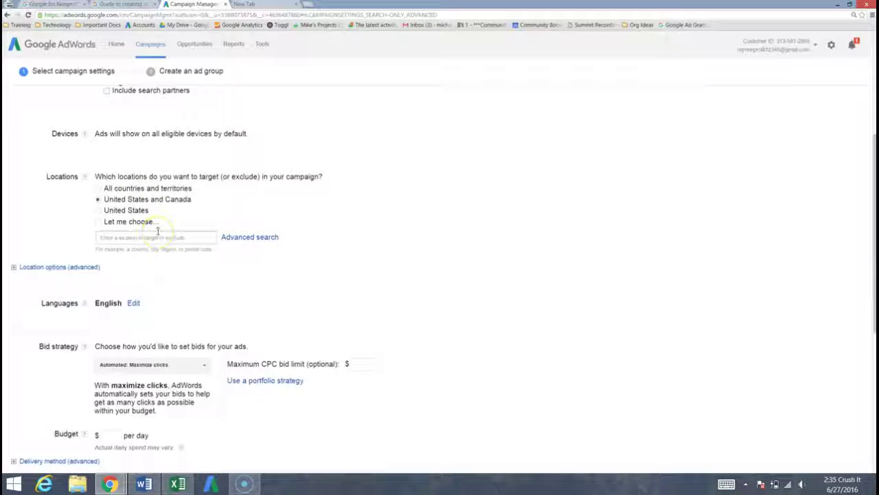
click(143, 211)
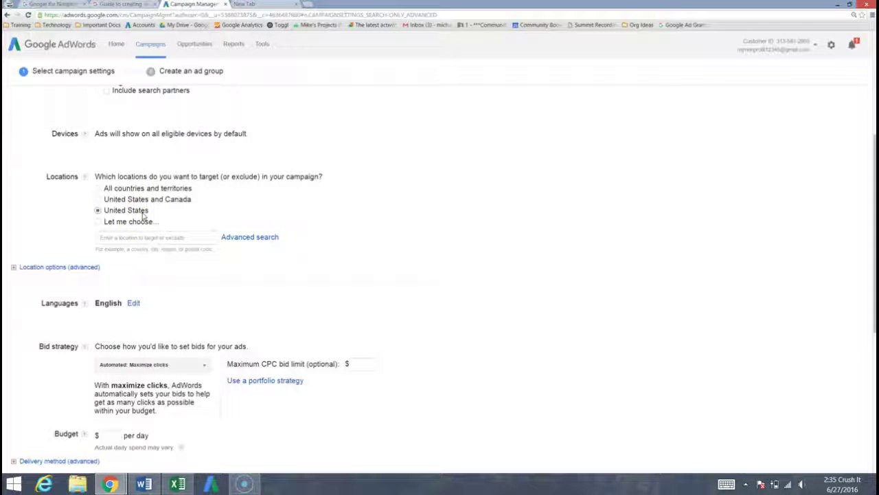
scroll(143, 217, down, 3)
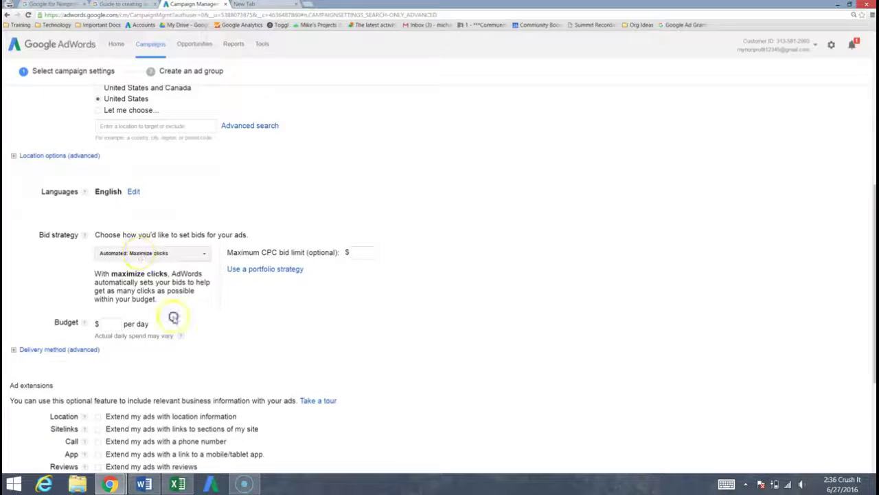
click(140, 253)
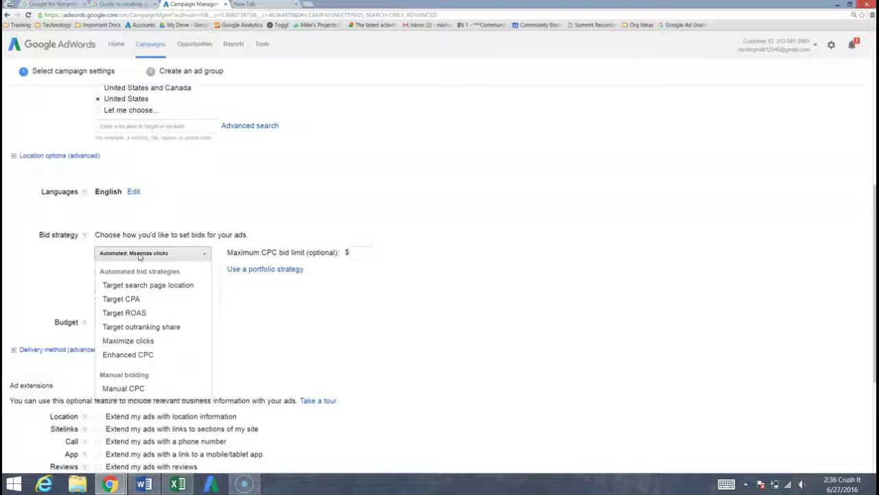
- Switch Campaign #1 to Manual CPC bidding with a $2 default bid and a $30 daily budget
click(133, 391)
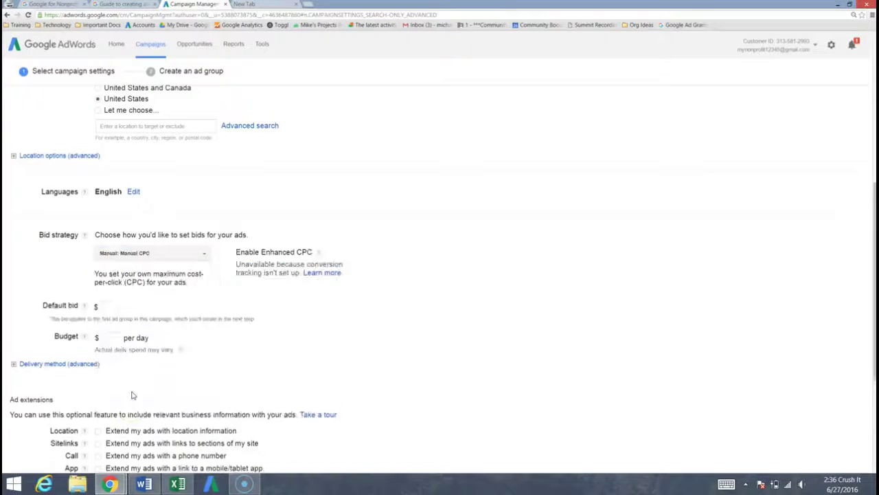
click(111, 303)
click(113, 342)
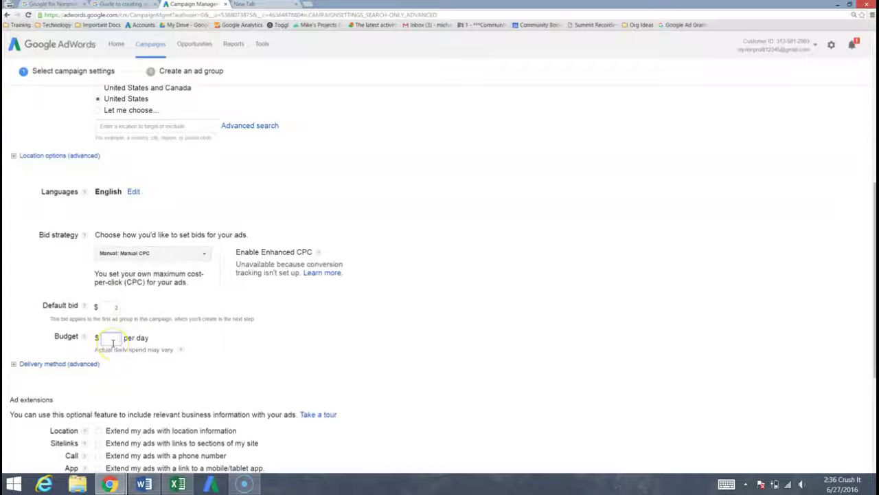
text(30)
click(162, 330)
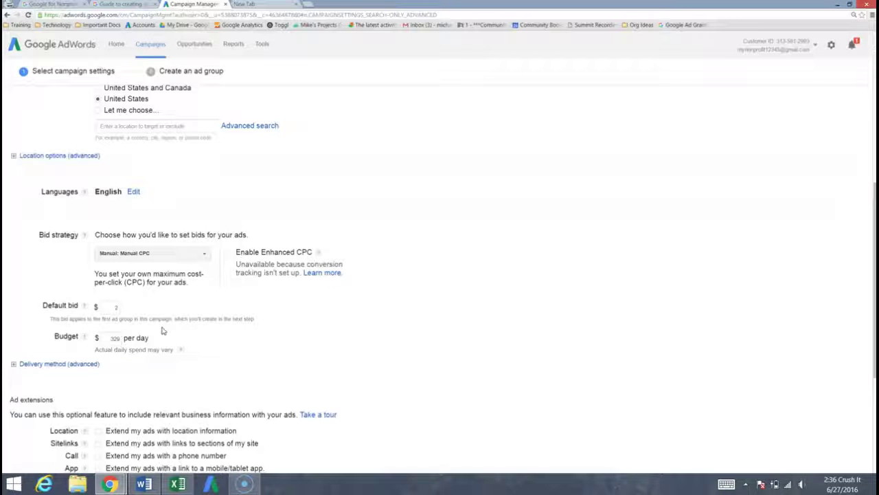
scroll(162, 330, down, 1)
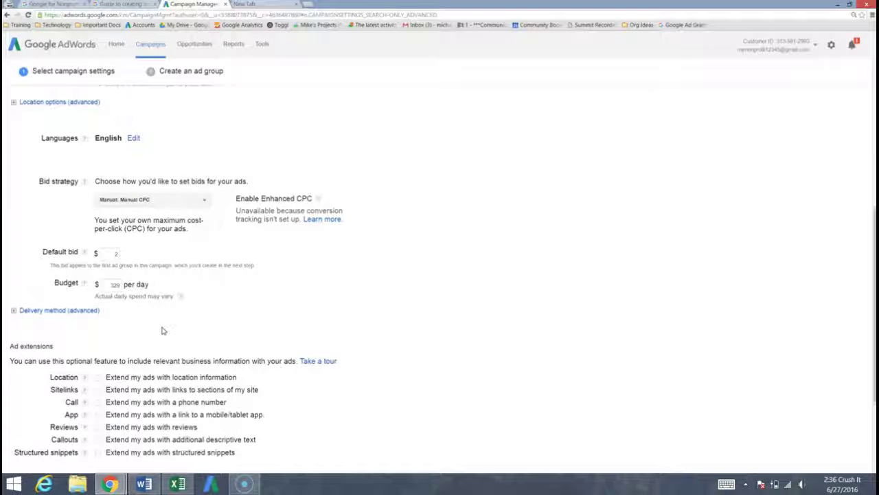
scroll(163, 330, down, 3)
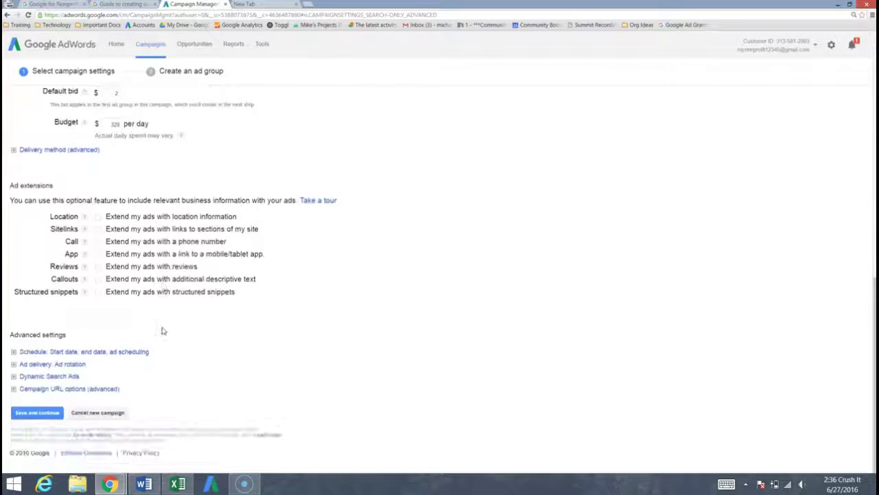
- Expand the Schedule settings, rename the campaign 'My Nonprofit', and save the campaign settings
click(106, 352)
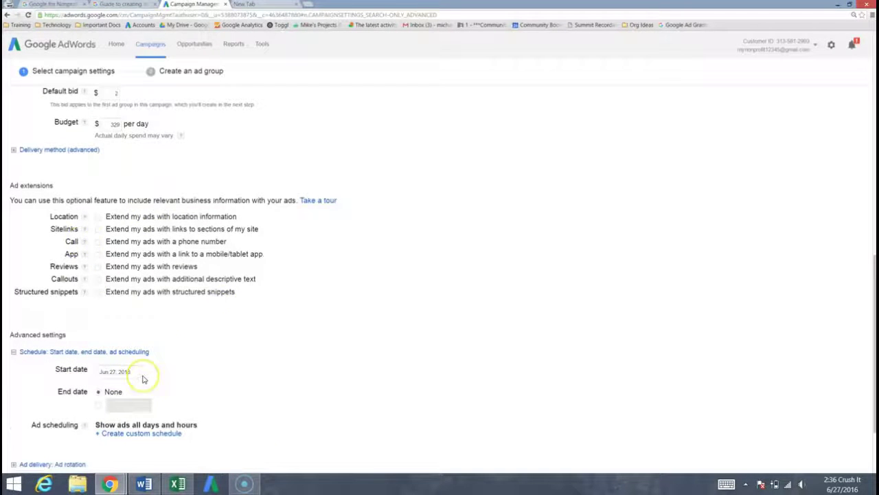
scroll(144, 377, up, 5)
scroll(143, 377, up, 5)
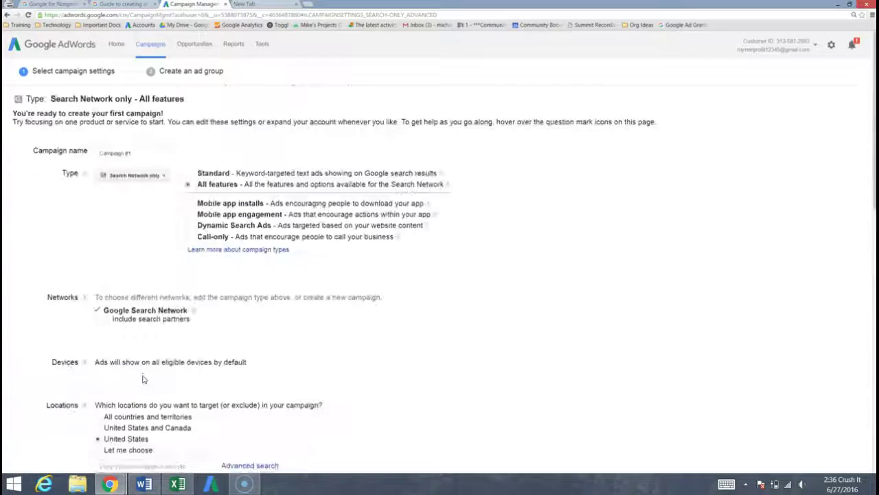
triple_click(138, 156)
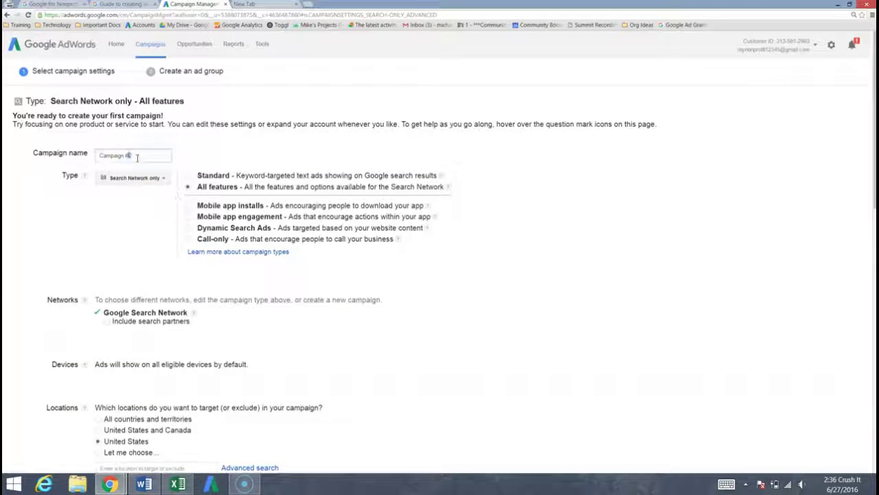
text(My Nonprofit)
scroll(138, 158, down, 10)
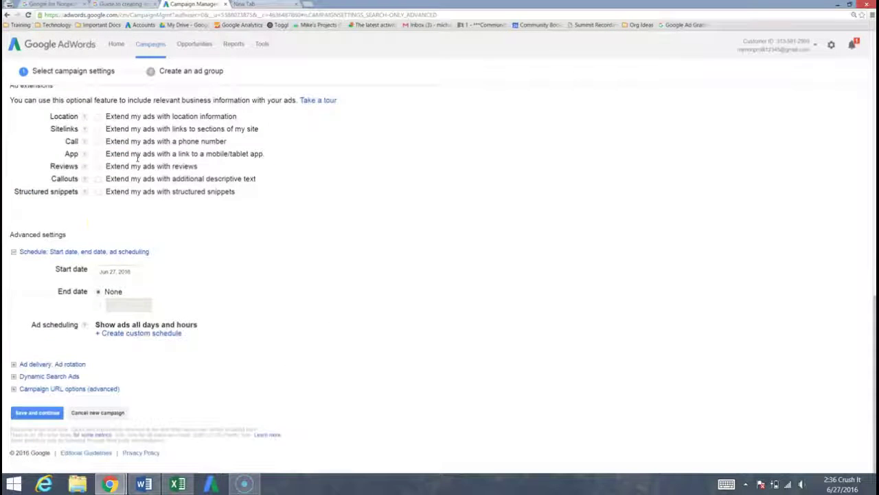
click(40, 414)
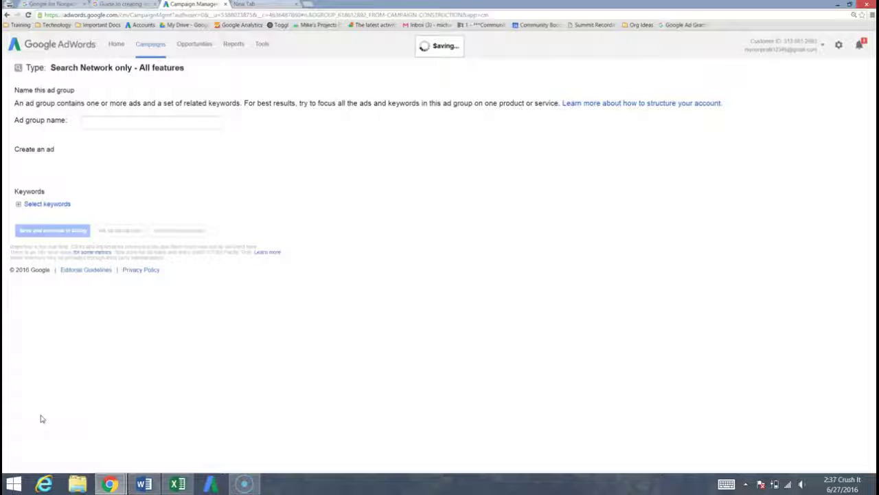
- Name the ad group 'Save The Rainforest' and enter the ad headline 'Protect Our Rainforests'
click(142, 122)
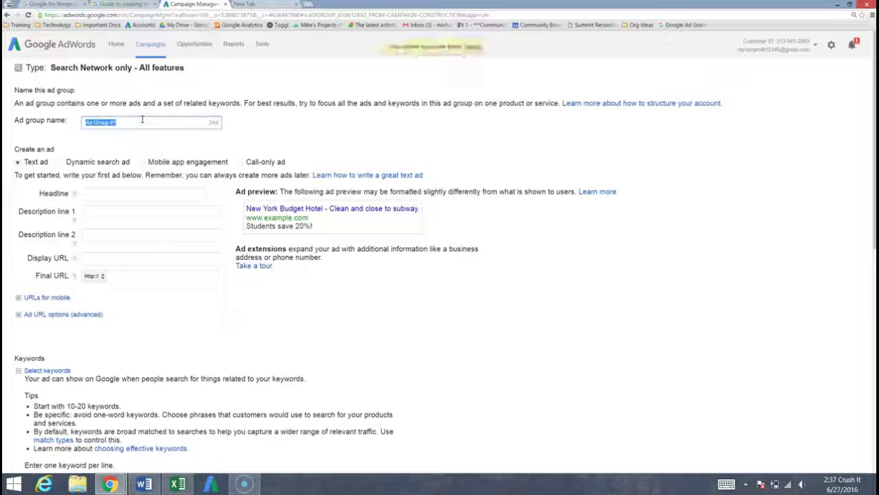
key(BackSpace)
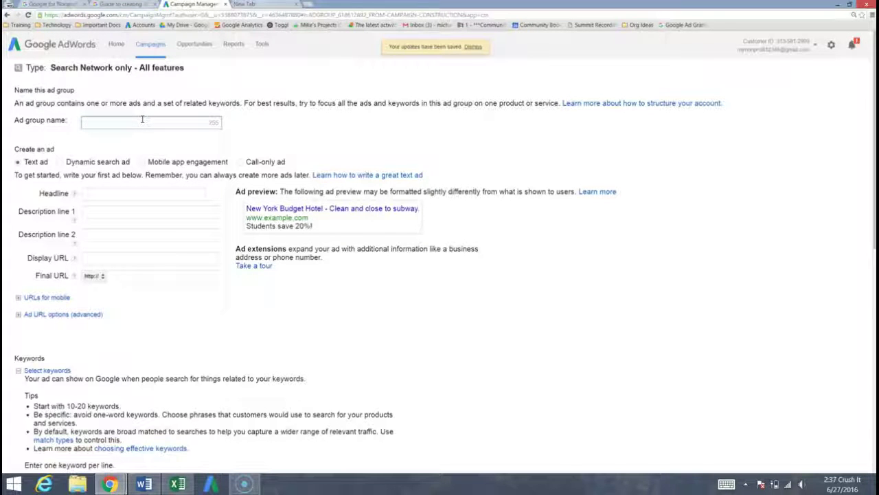
text(wave The Rainforest)
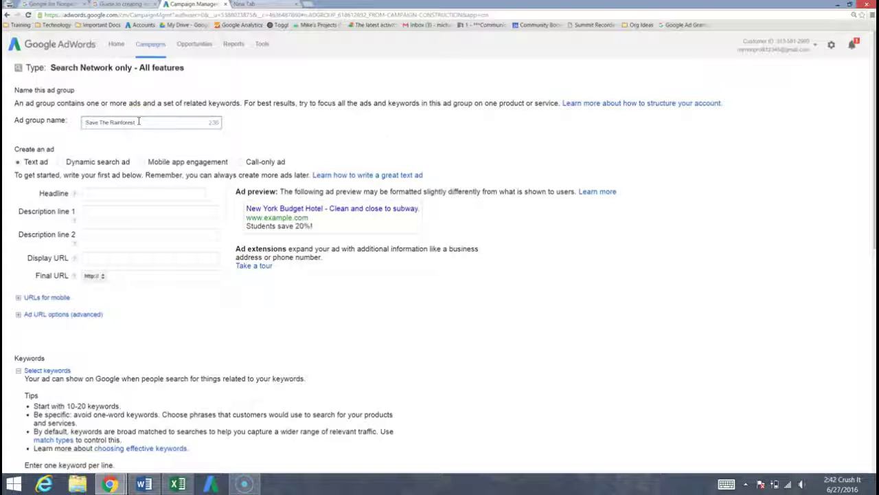
click(117, 192)
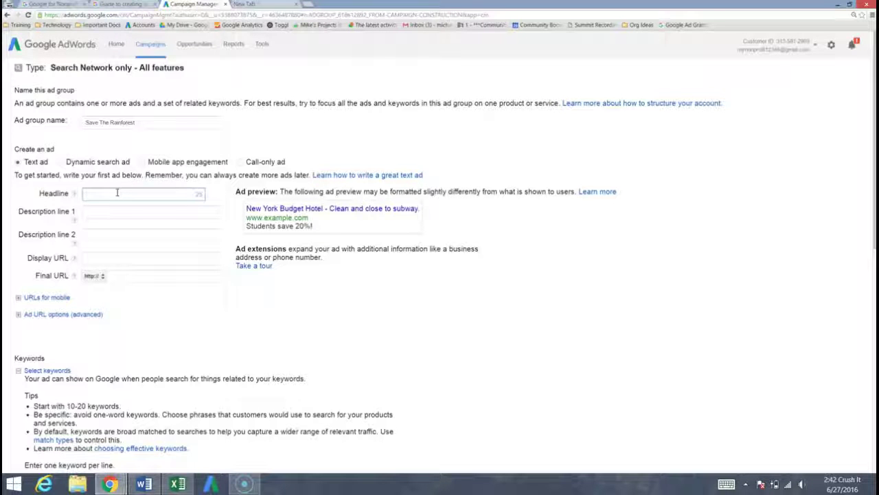
text(Protect)
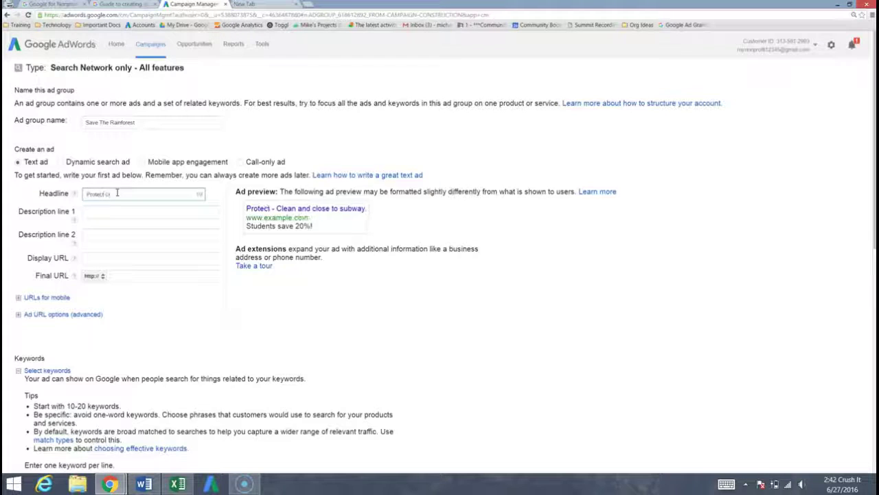
text( Our Rainfore)
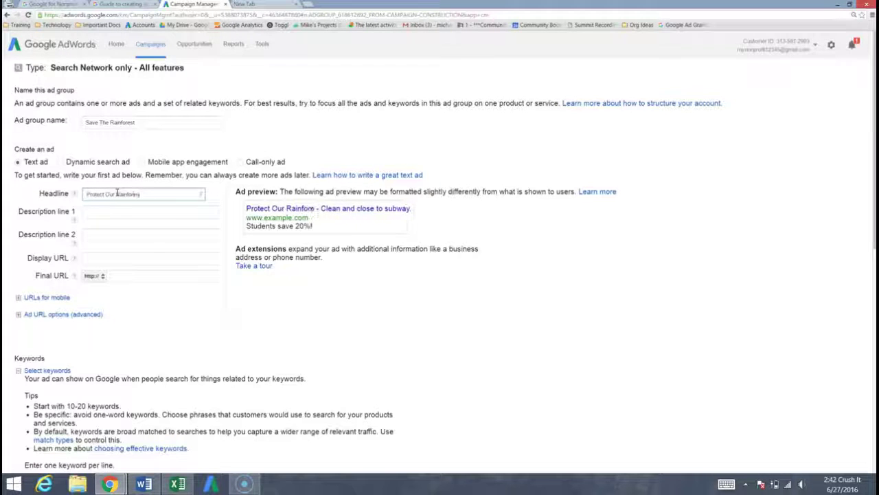
text(sts)
- Fill description line 1 with 'Join Us And Preserve The Earth' and line 2 with 'Donate Or Volunteer Today!'
key(Tab)
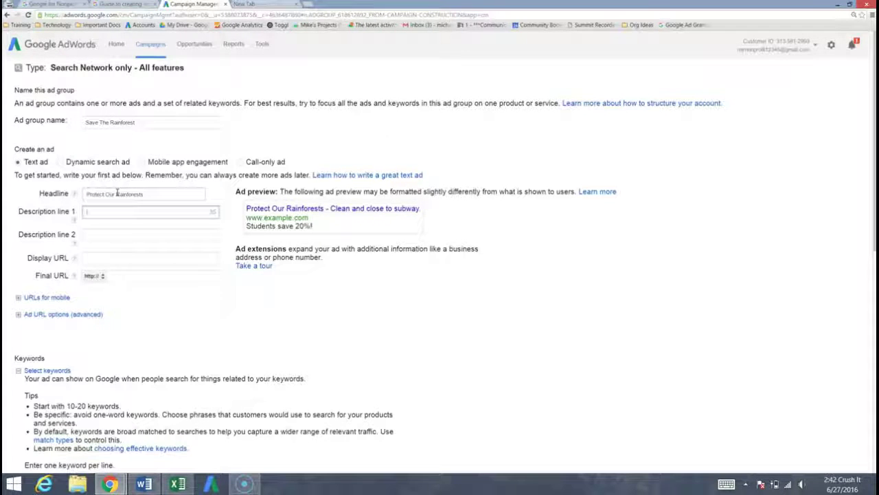
text(Join Us A)
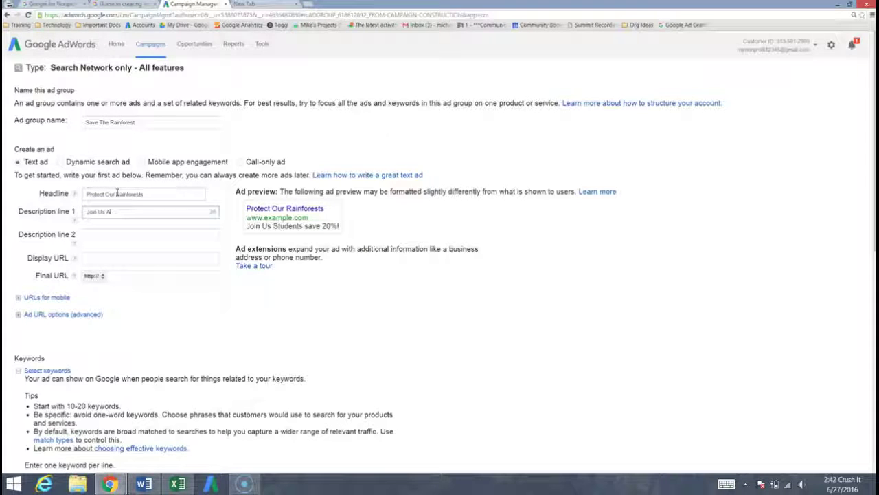
text(nd Preserve T)
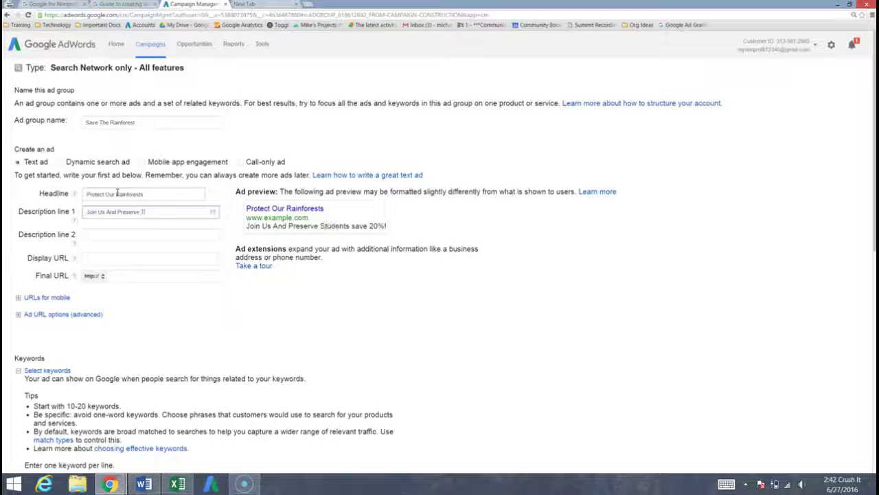
text(he Earth)
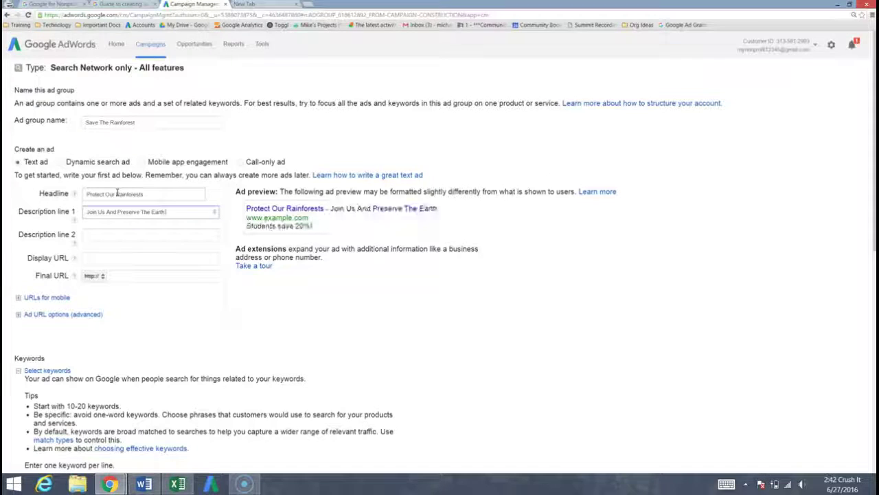
key(Tab)
text(Donate)
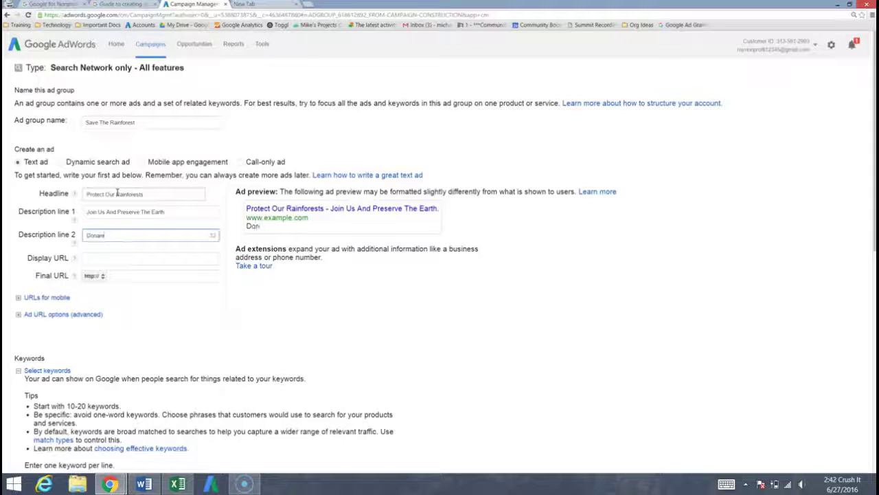
text( Or Volunteer Today!)
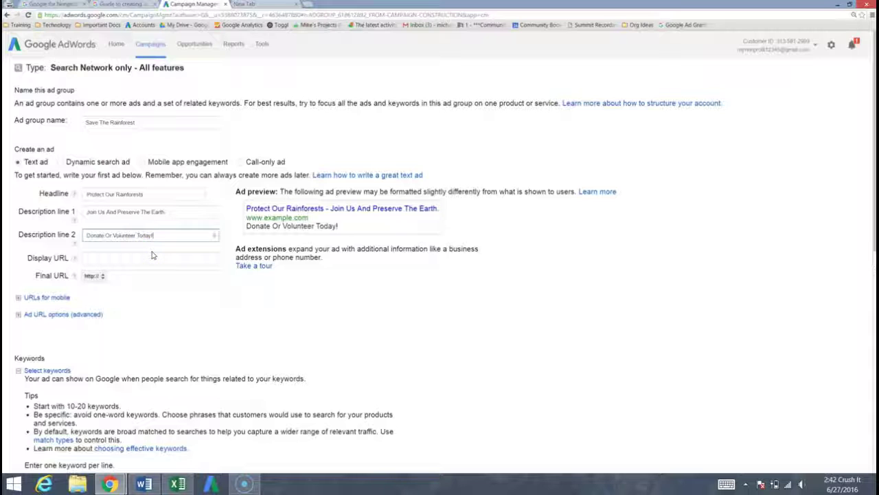
click(152, 256)
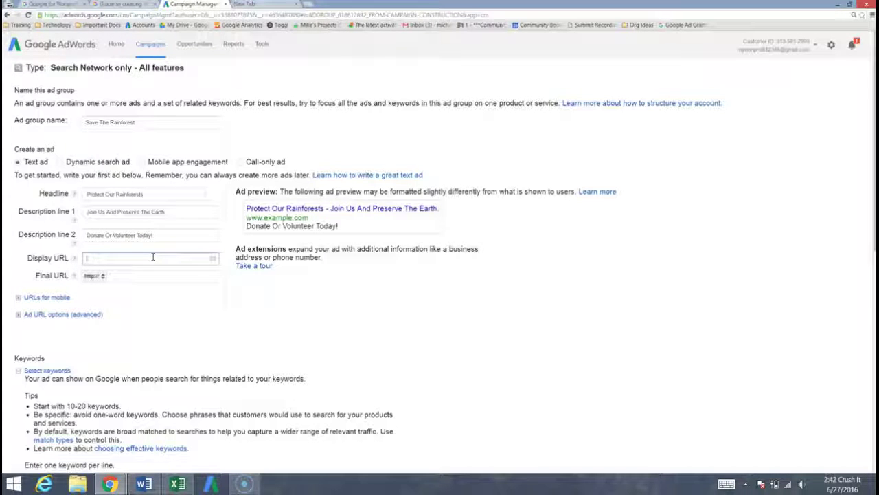
text(www)
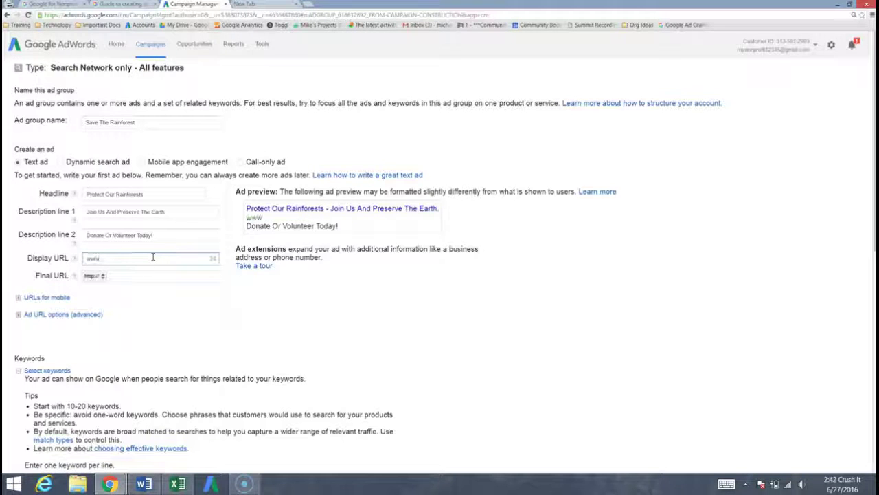
text(.mynonprofit)
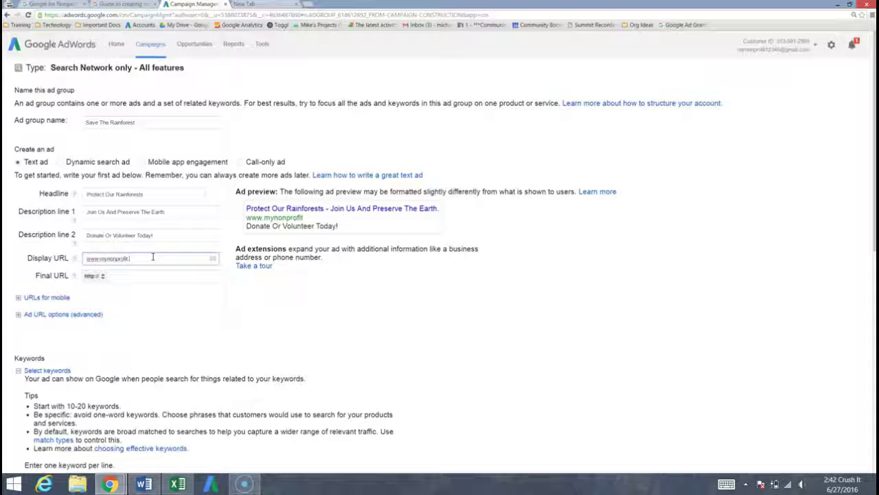
text(.org/)
click(150, 259)
click(181, 261)
drag(143, 261, 81, 261)
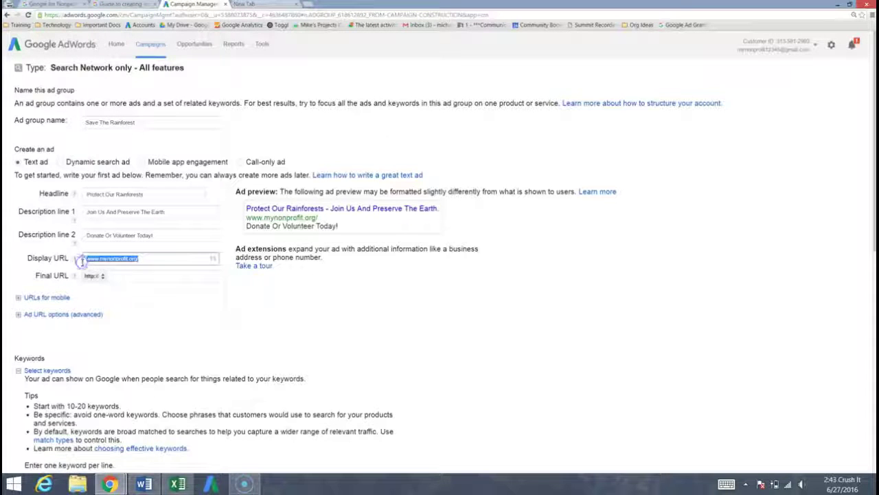
click(151, 257)
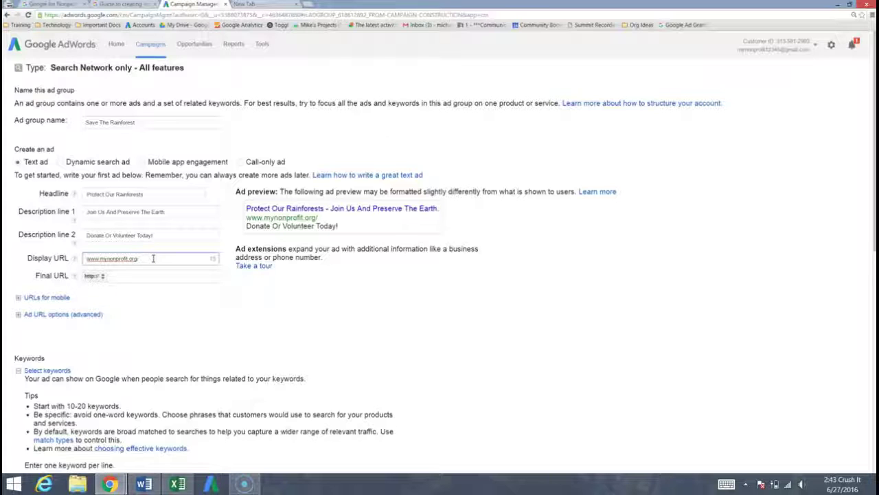
text(save-)
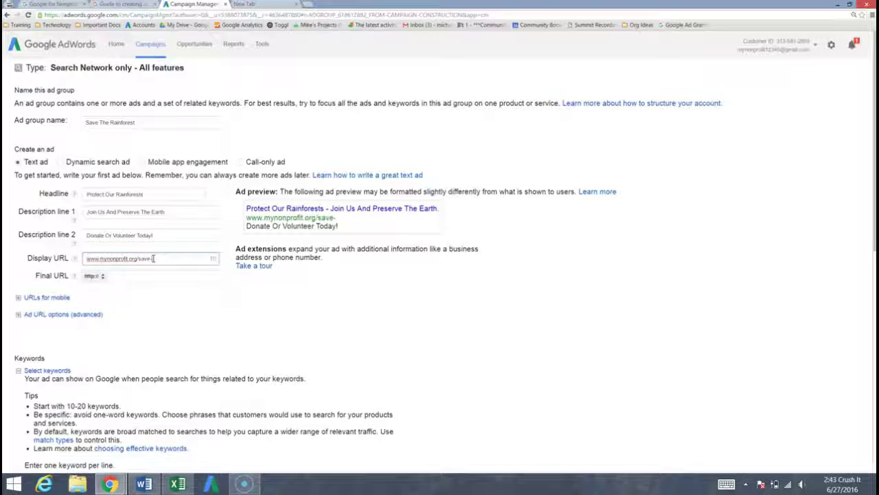
text(rainforests)
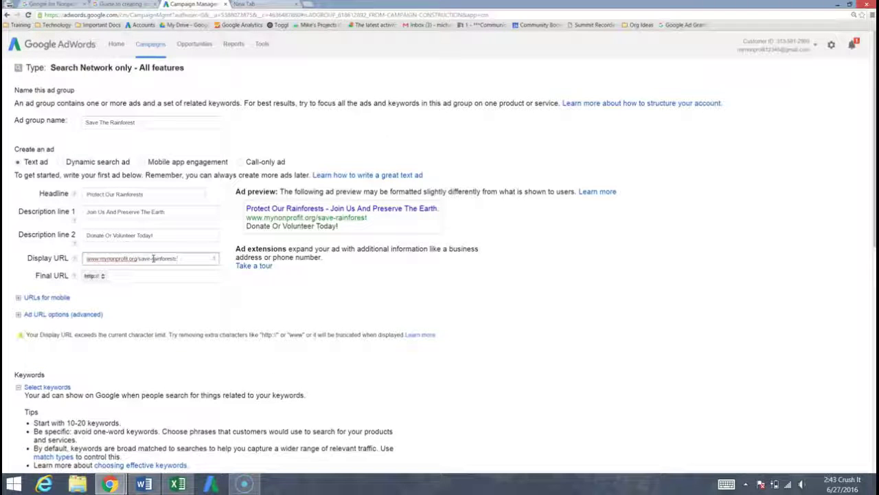
key(BackSpace)
click(154, 259)
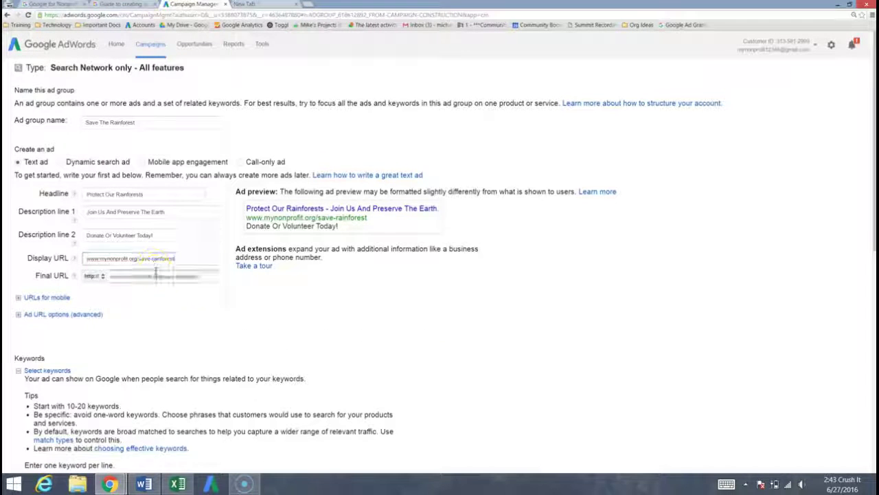
click(156, 274)
click(100, 278)
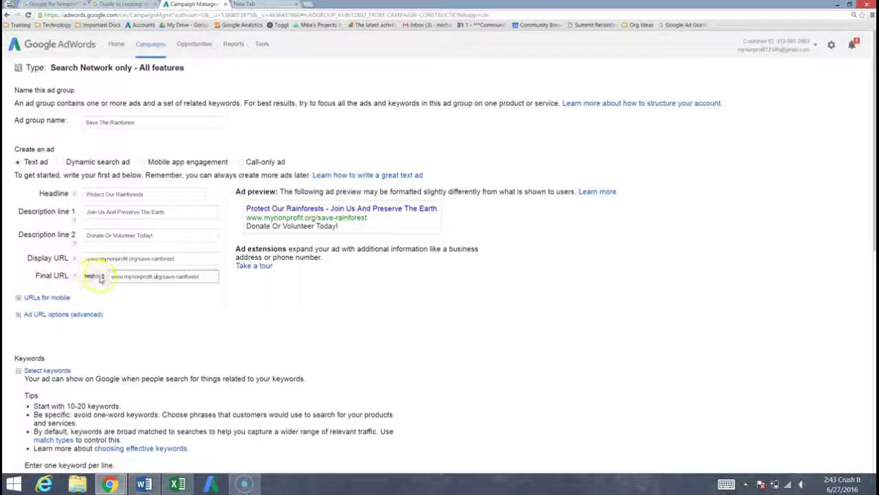
click(181, 293)
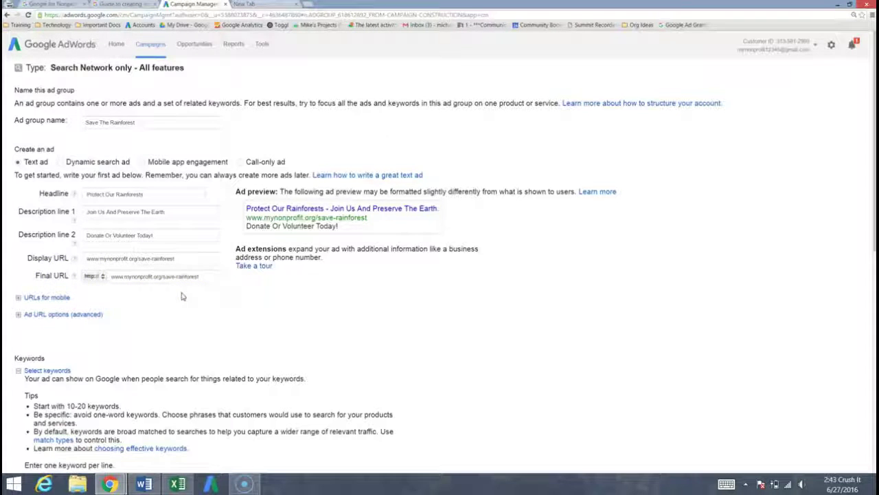
click(175, 271)
drag(198, 276, 165, 284)
key(BackSpace)
text(rainf)
scroll(163, 288, down, 1)
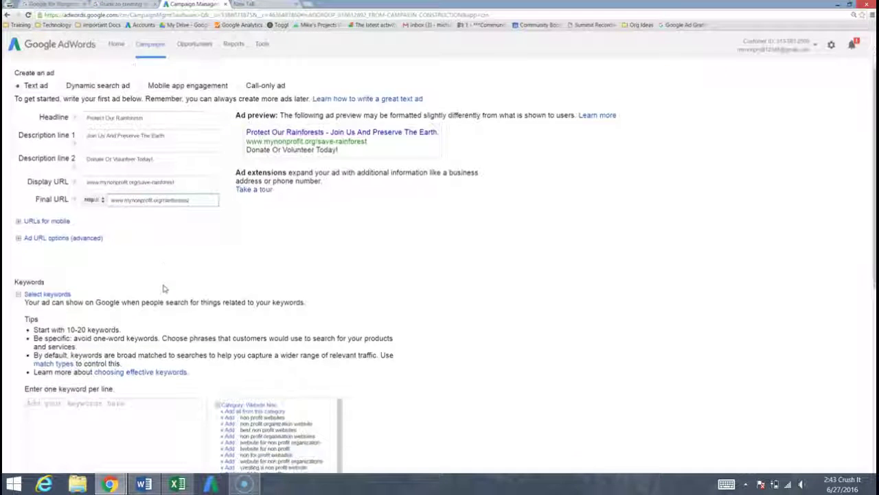
scroll(163, 288, down, 3)
- Collapse the suggested category and enter keywords 'rainforest' and 'save rainforests' on separate lines
click(137, 291)
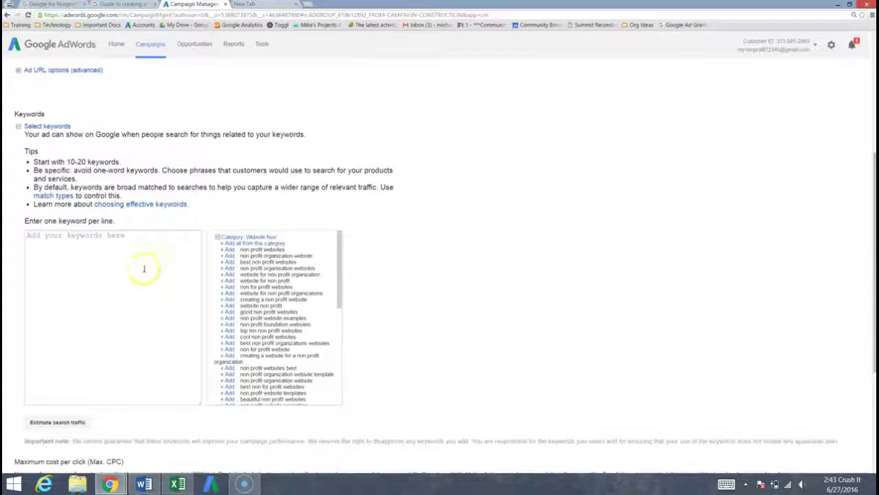
scroll(285, 299, down, 1)
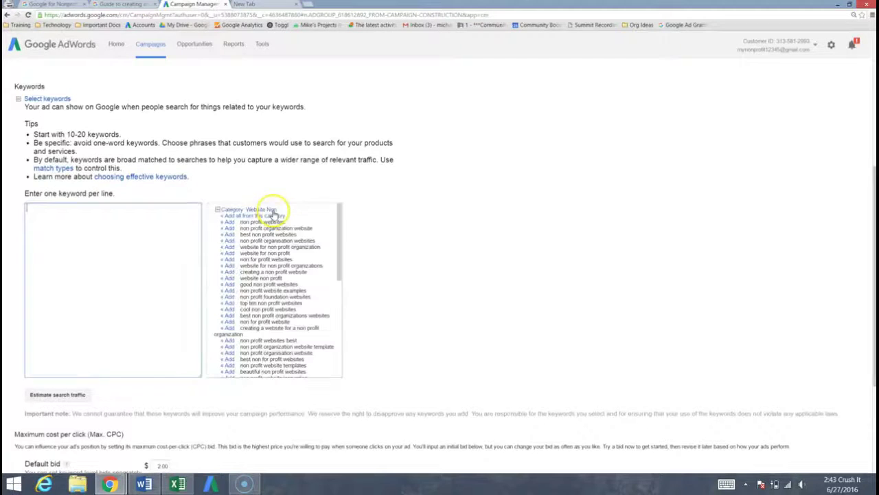
click(218, 208)
click(132, 231)
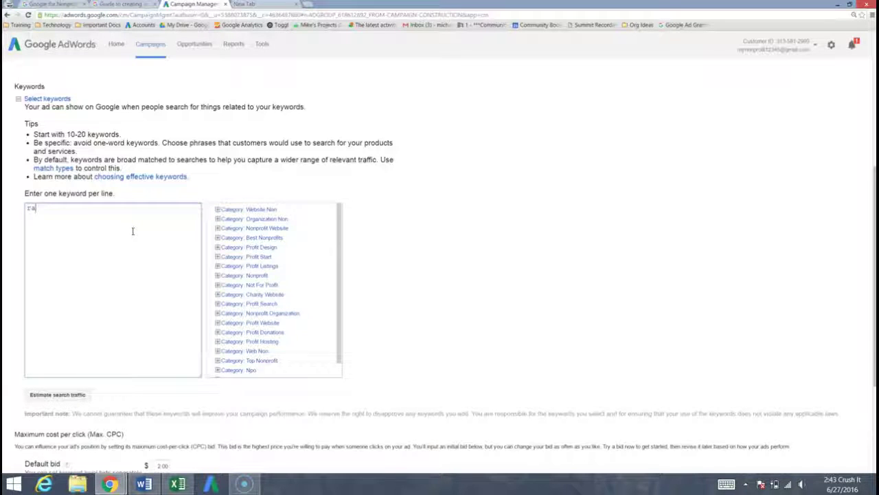
key(Return)
text(save)
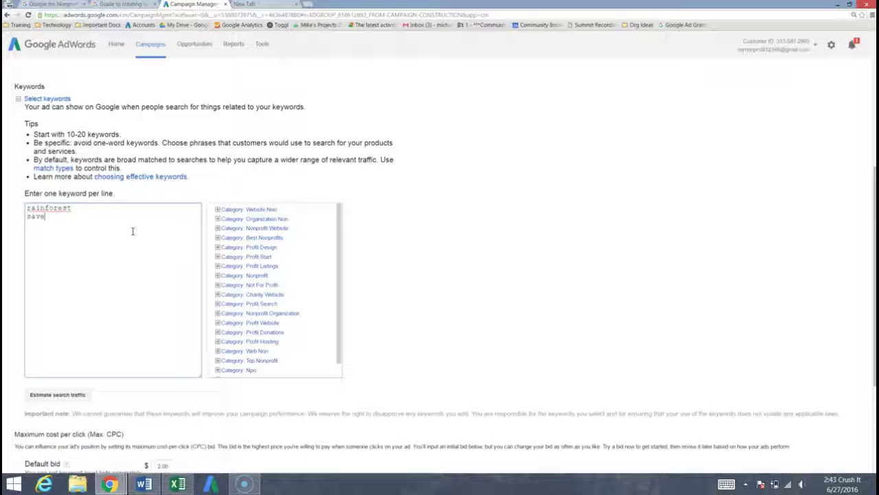
text( rainforests)
key(Return)
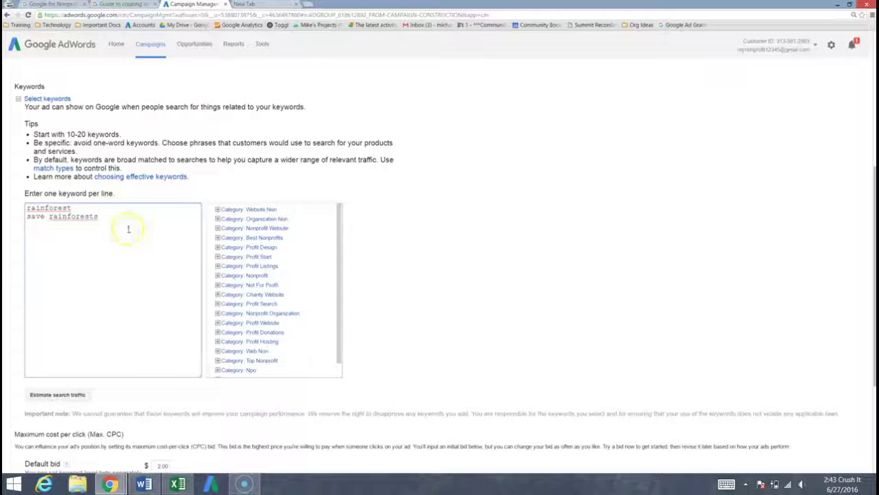
click(74, 132)
scroll(343, 217, down, 2)
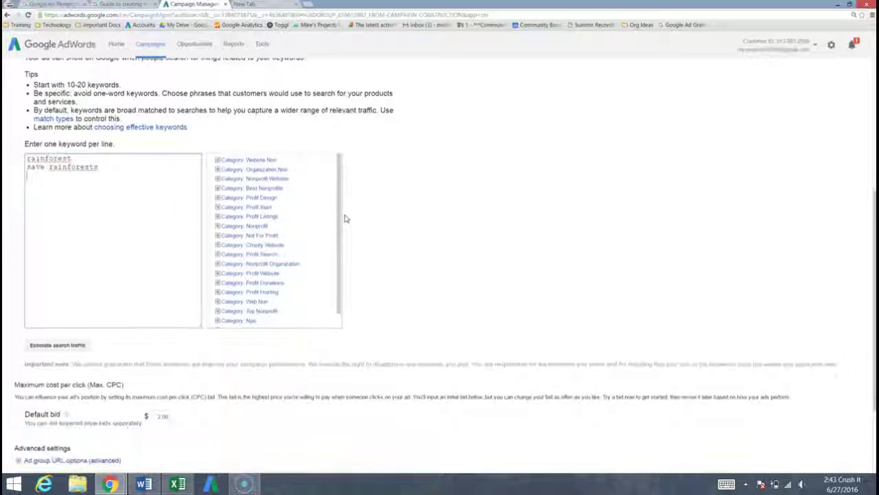
- Save the Save The Rainforest ad group with billing set up later, then view its ads
scroll(344, 217, down, 3)
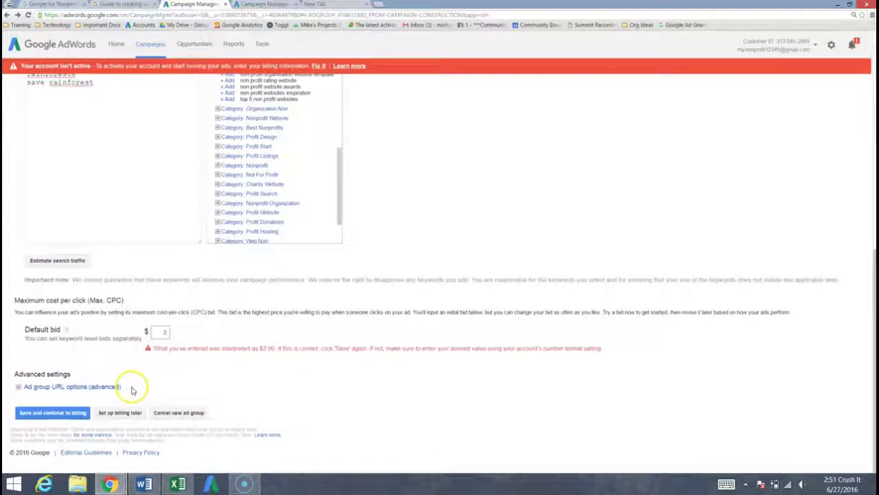
click(120, 411)
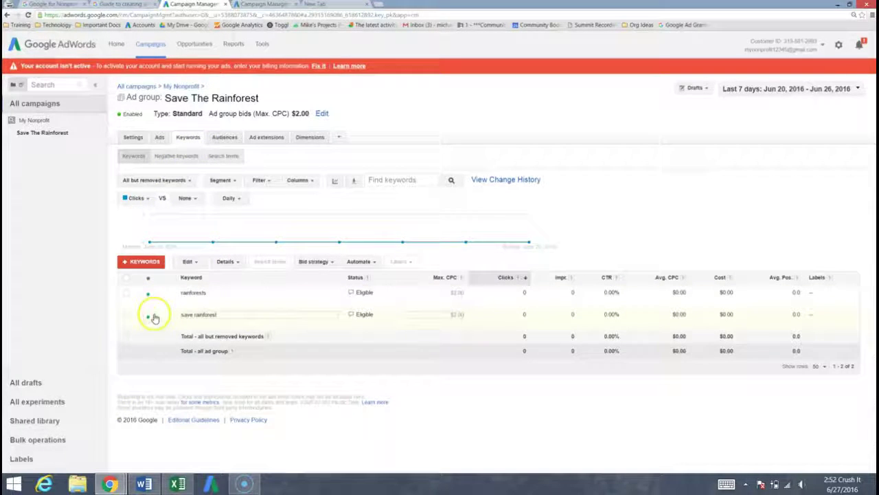
click(159, 137)
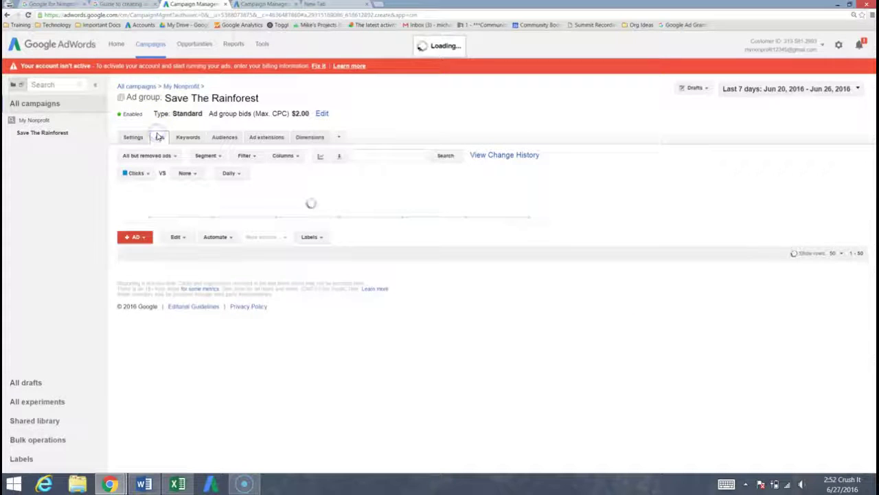
- Review the eligible 'Protect Our Rainforests' ad, go to the My Nonprofit campaign, then return to the Ad Grants application
click(156, 271)
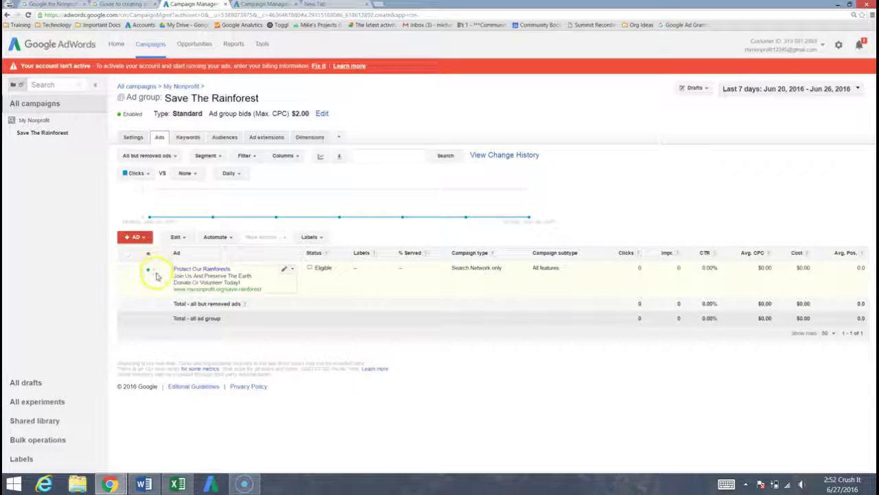
click(209, 279)
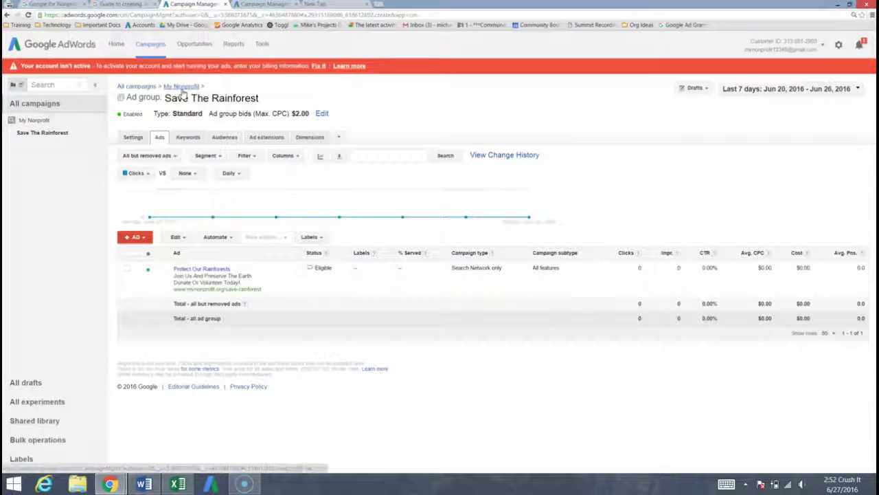
click(182, 92)
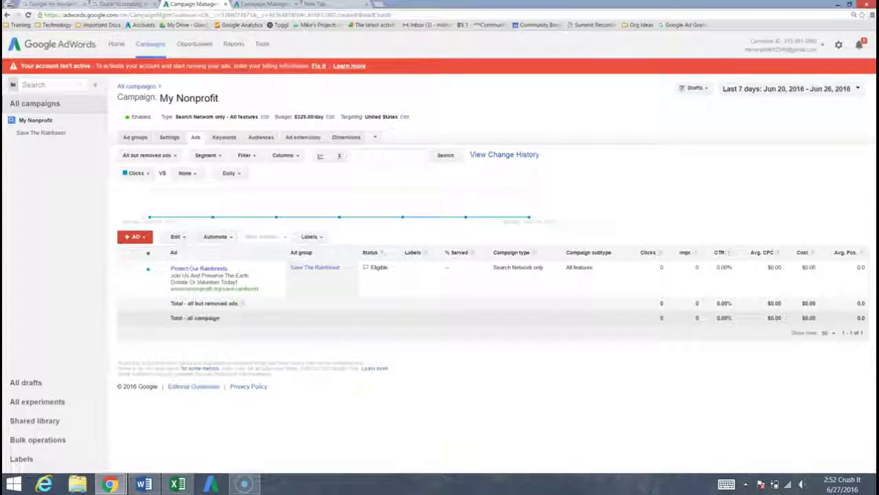
click(86, 5)
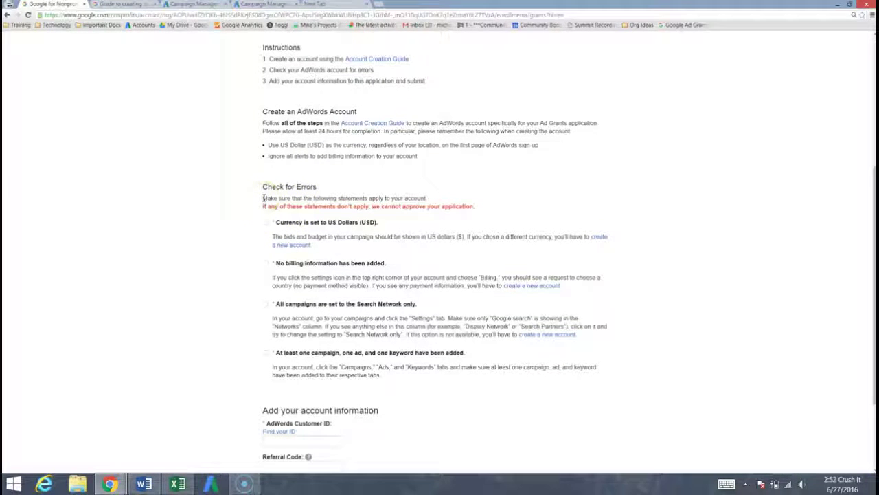
- Confirm US Dollars currency, no billing, Search Network only, and an existing campaign, ad and keyword
click(265, 222)
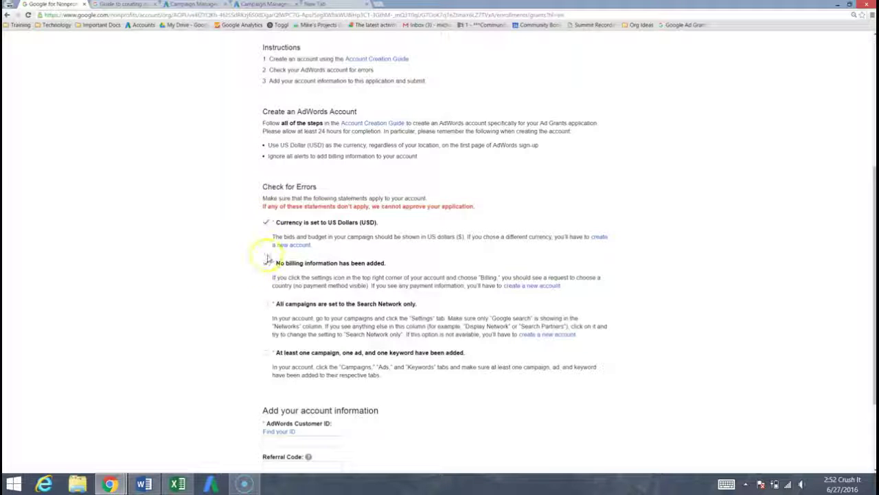
click(266, 264)
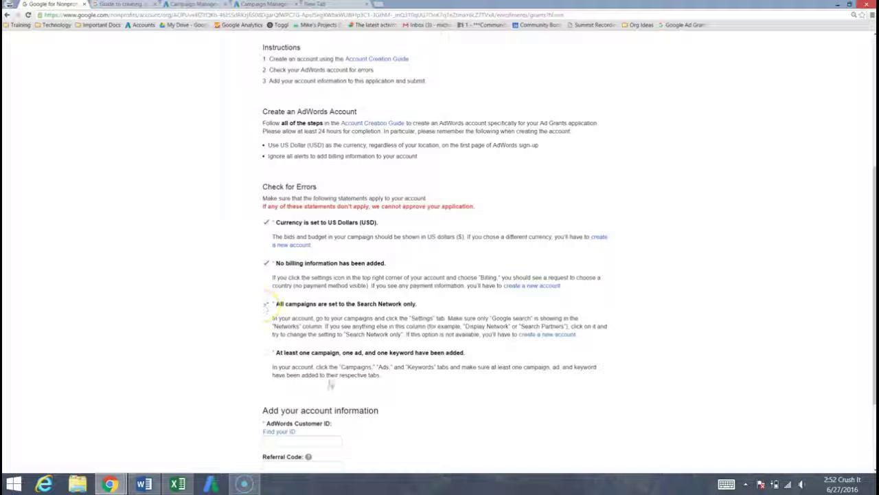
click(265, 305)
scroll(265, 306, down, 1)
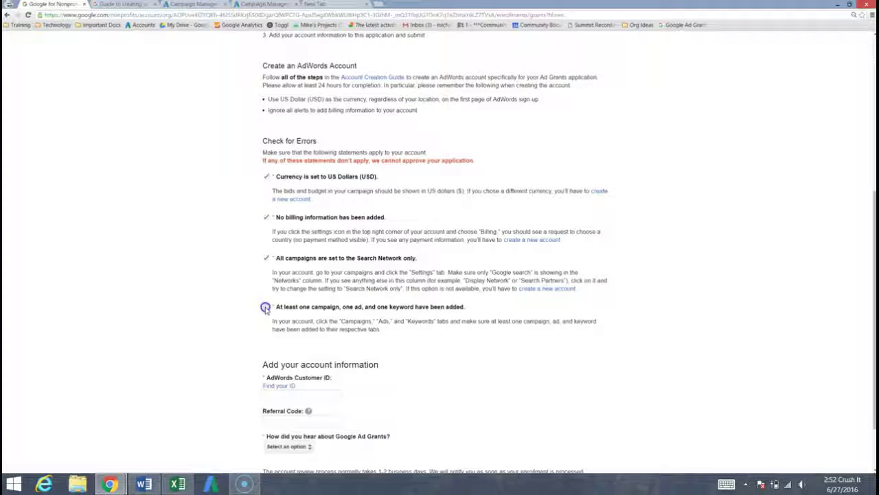
click(265, 307)
click(266, 307)
scroll(266, 309, down, 1)
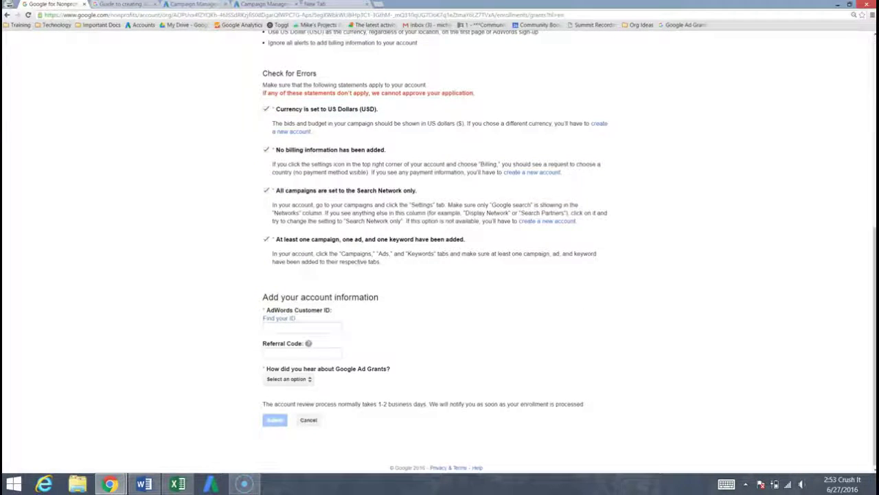
click(194, 4)
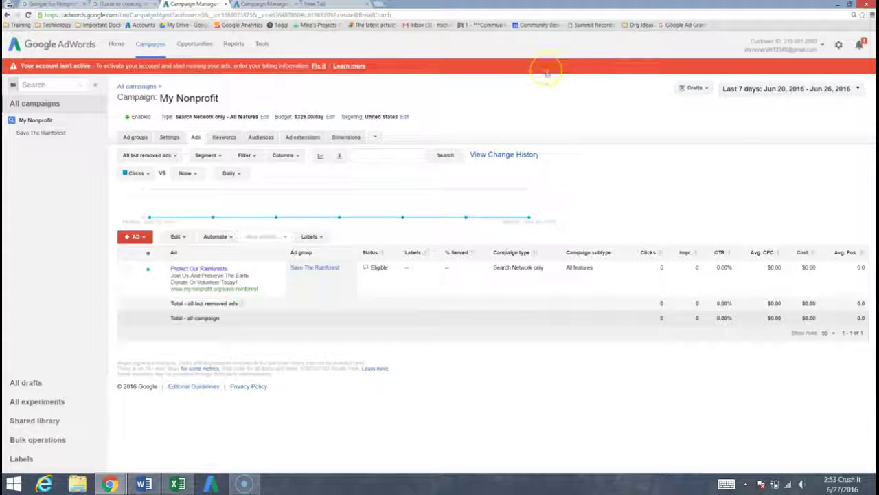
- Copy the AdWords account's customer ID and go back to the Ad Grants enrollment form
click(776, 45)
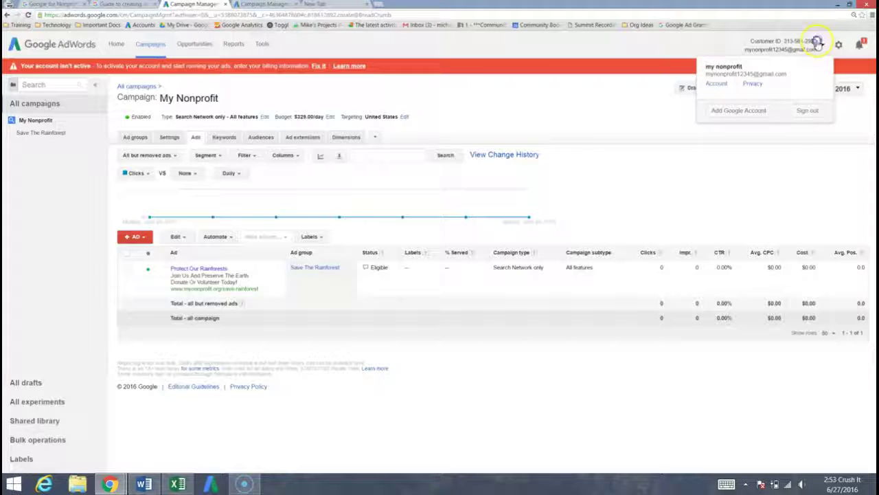
drag(817, 42, 785, 41)
right_click(789, 45)
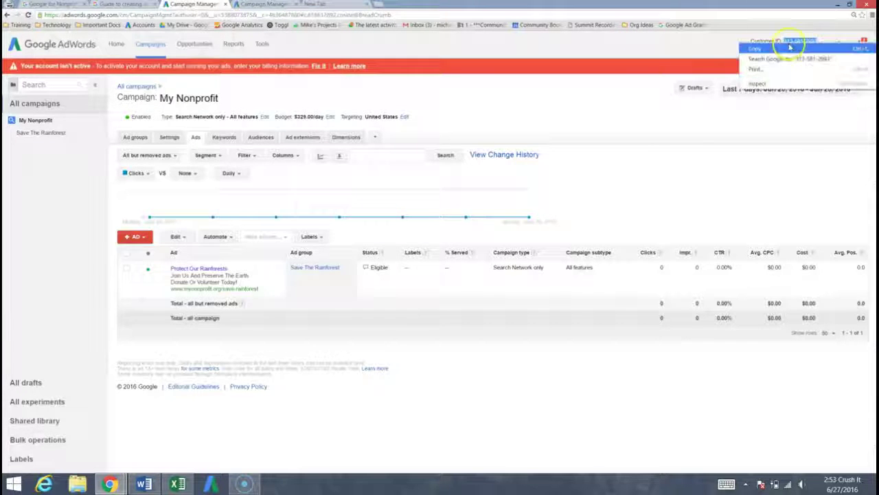
click(790, 48)
click(51, 4)
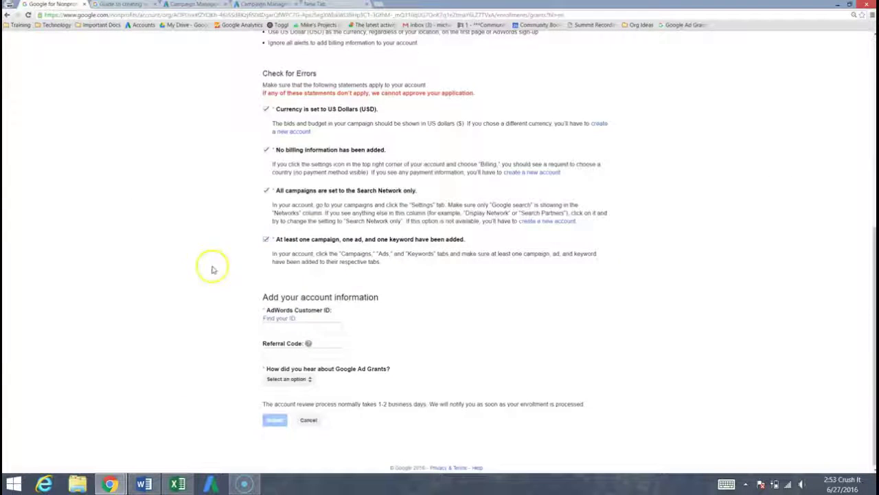
- Paste the copied AdWords customer ID, answer 'Non-Google event' for how you heard, and submit the application
click(290, 326)
key(ctrl+v)
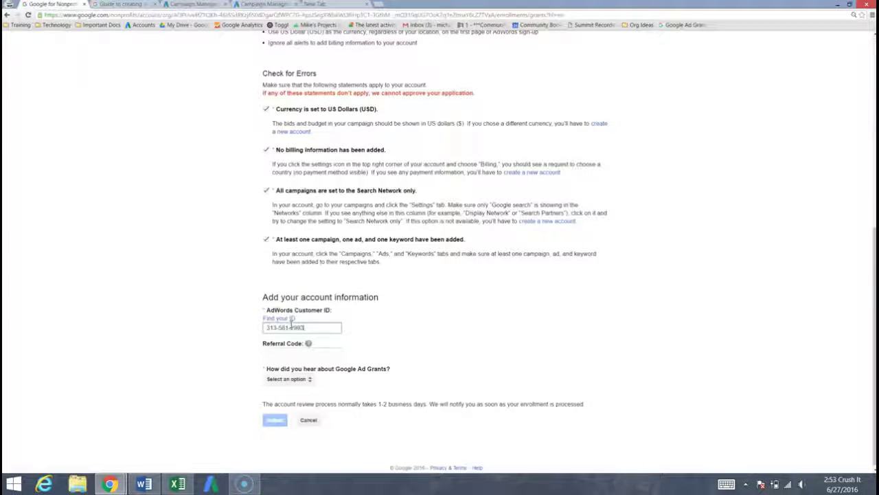
click(296, 378)
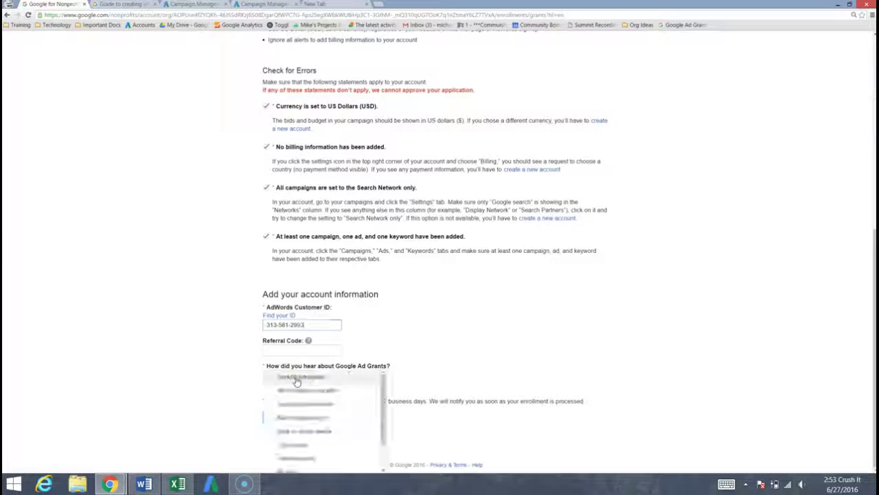
click(325, 418)
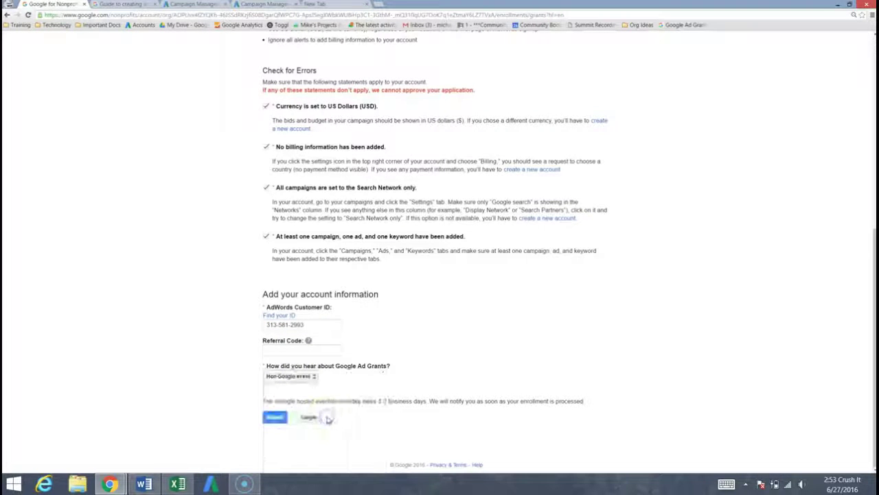
click(278, 417)
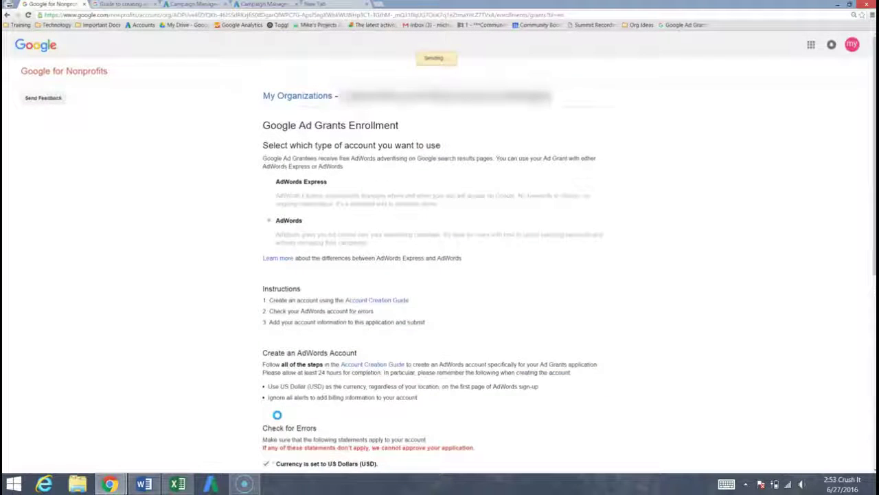